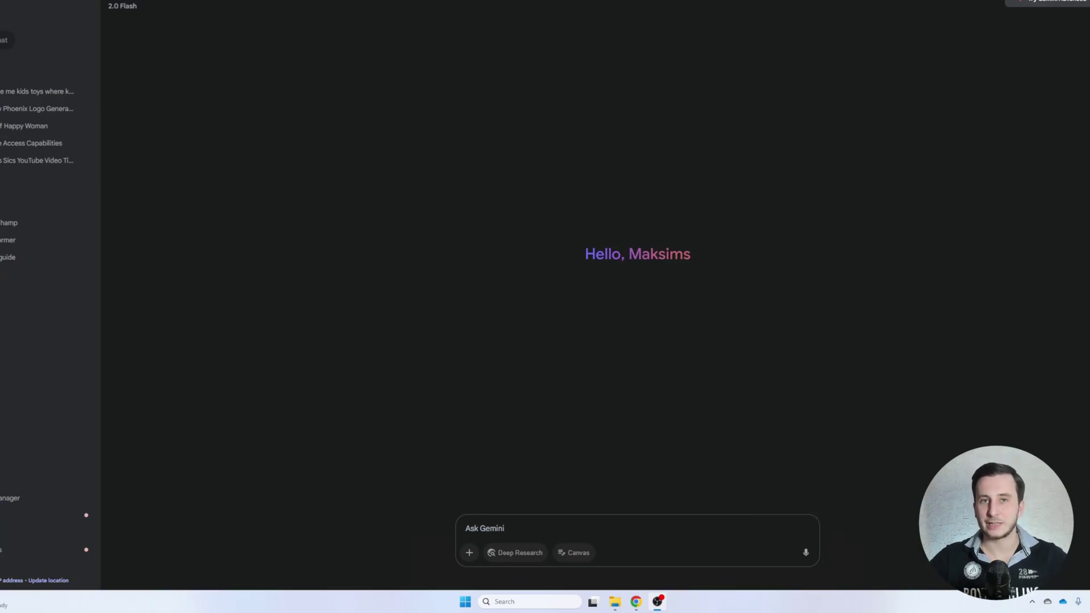
Ask Gemini to 'generate a logo of a rainbow phoenix'.
click(519, 527)
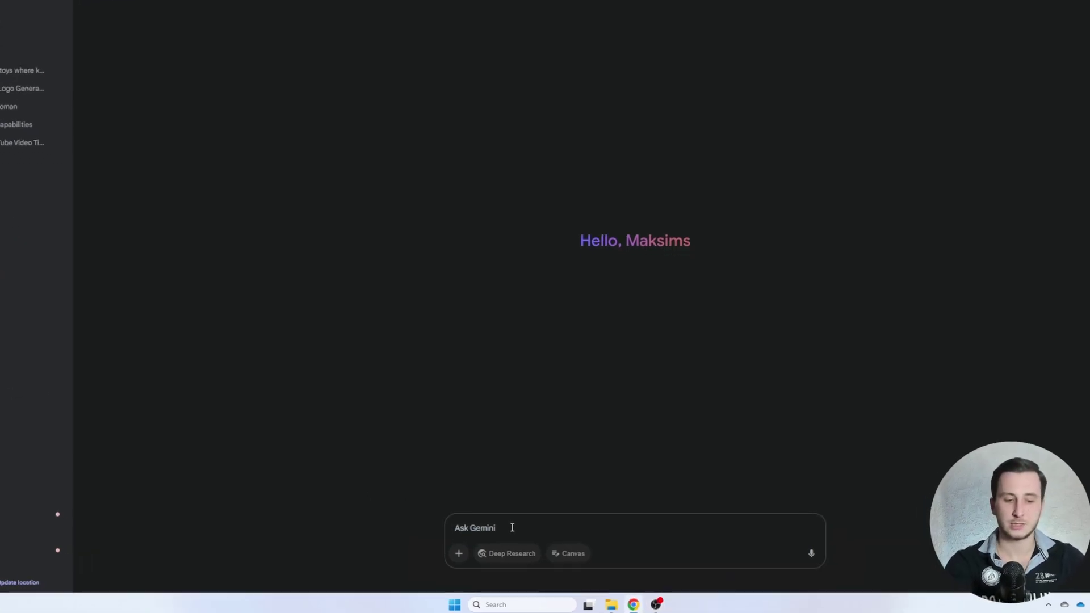
text(generate a logo of a rainbow phoenix)
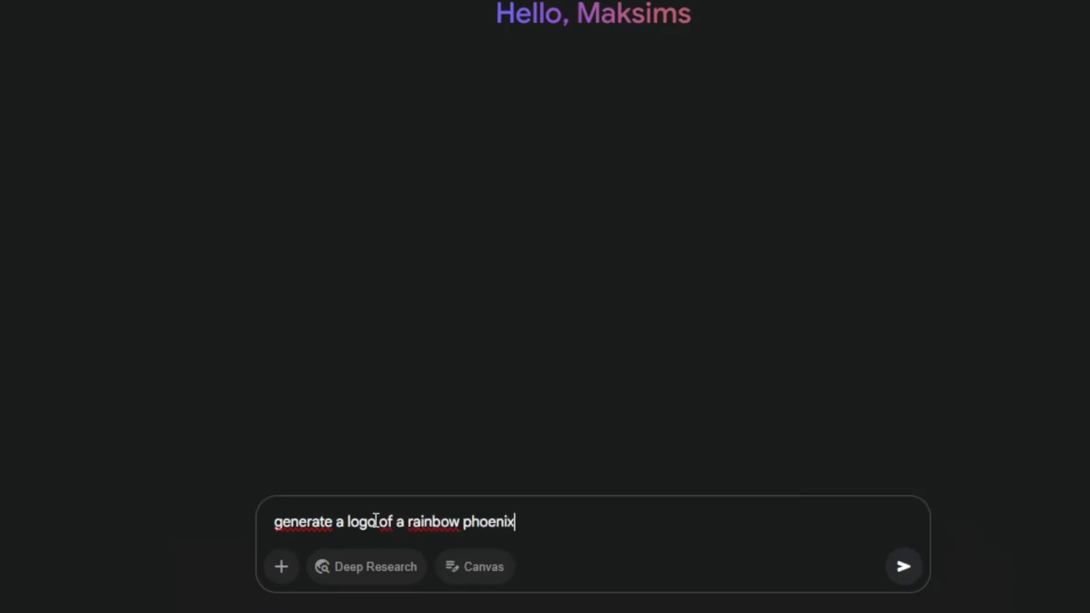
key(Return)
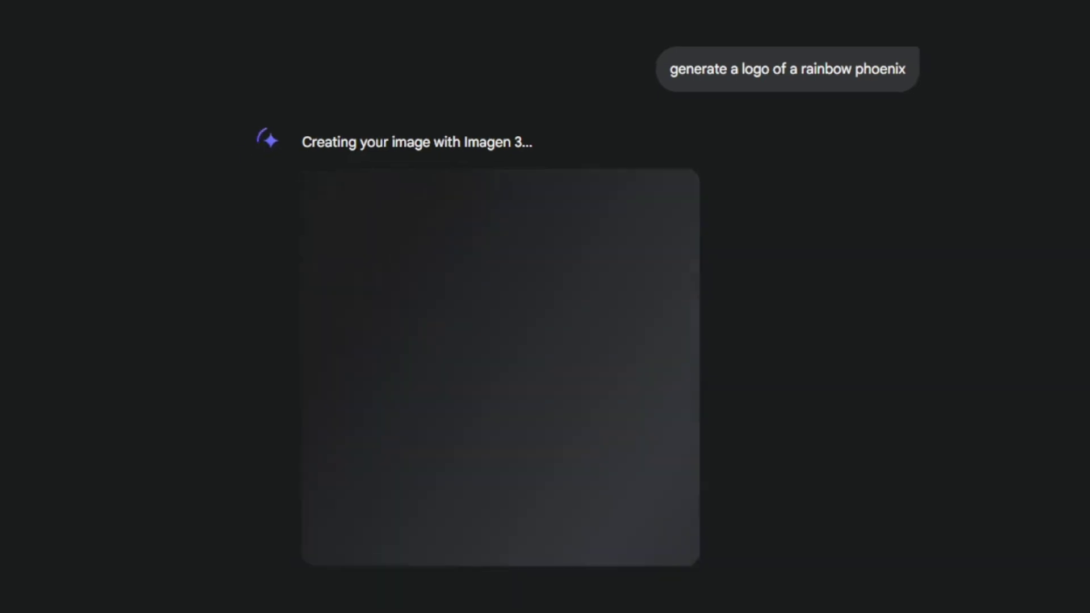
Save the generated rainbow phoenix logo image to the computer.
click(583, 187)
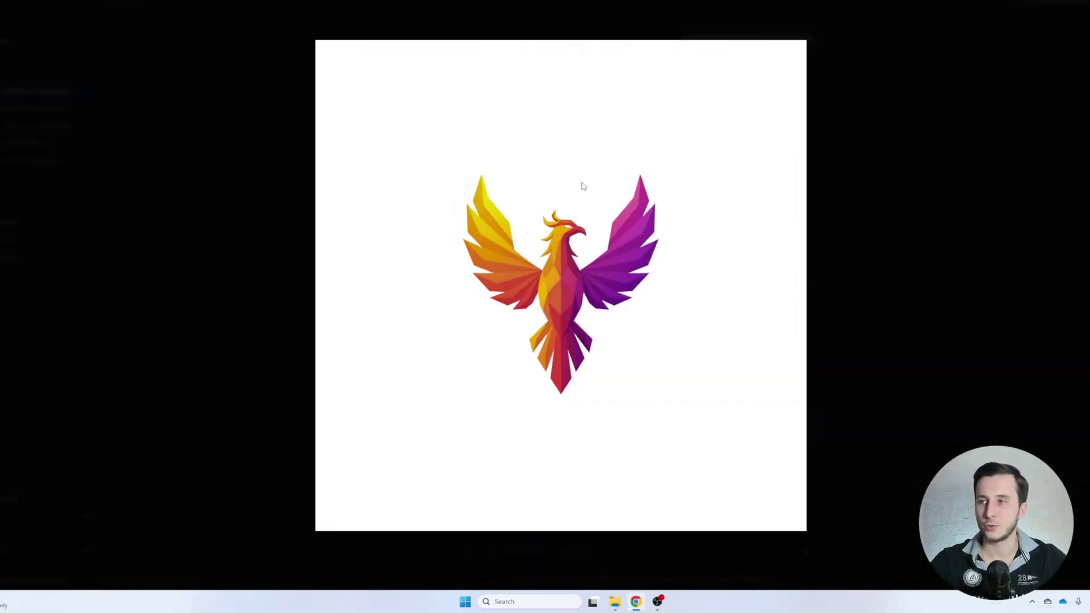
right_click(583, 186)
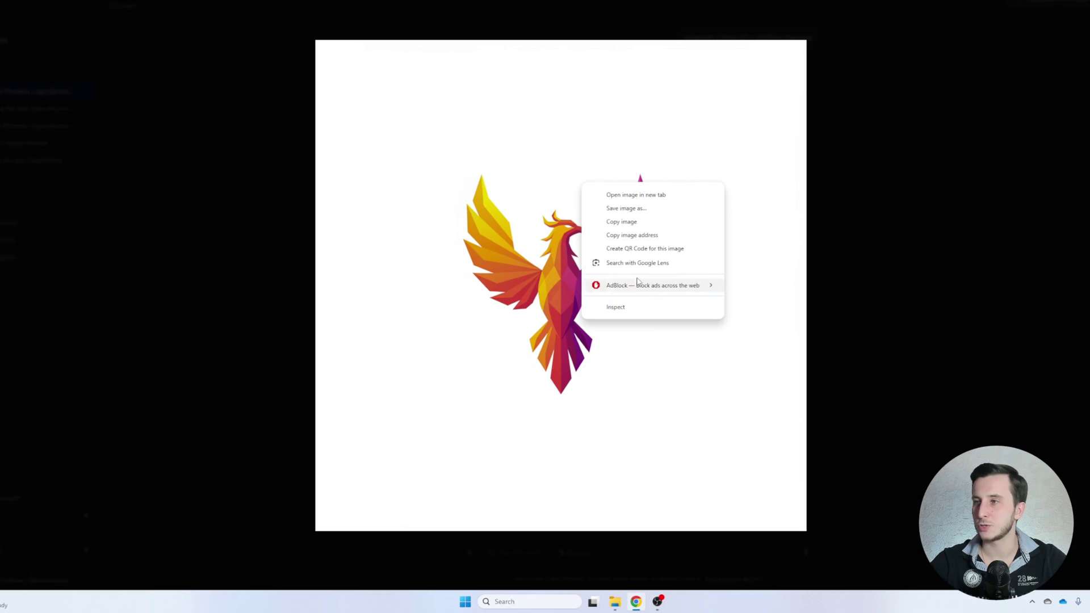
click(634, 209)
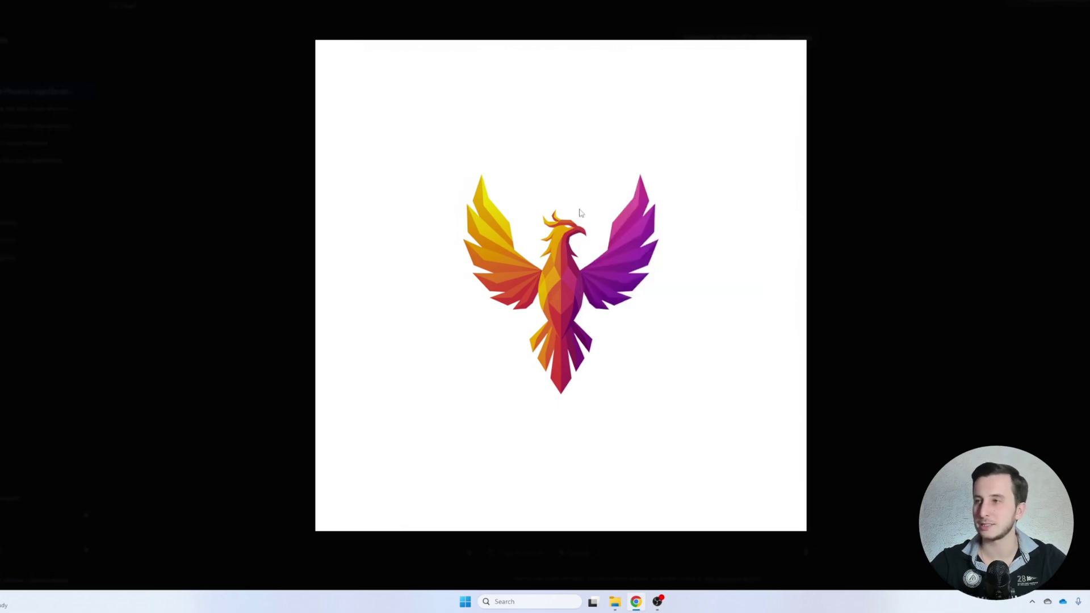
Finish saving the logo, then generate a Recraft mockup: 'half body shot of a woman wearing a white t-shirt'.
key(Return)
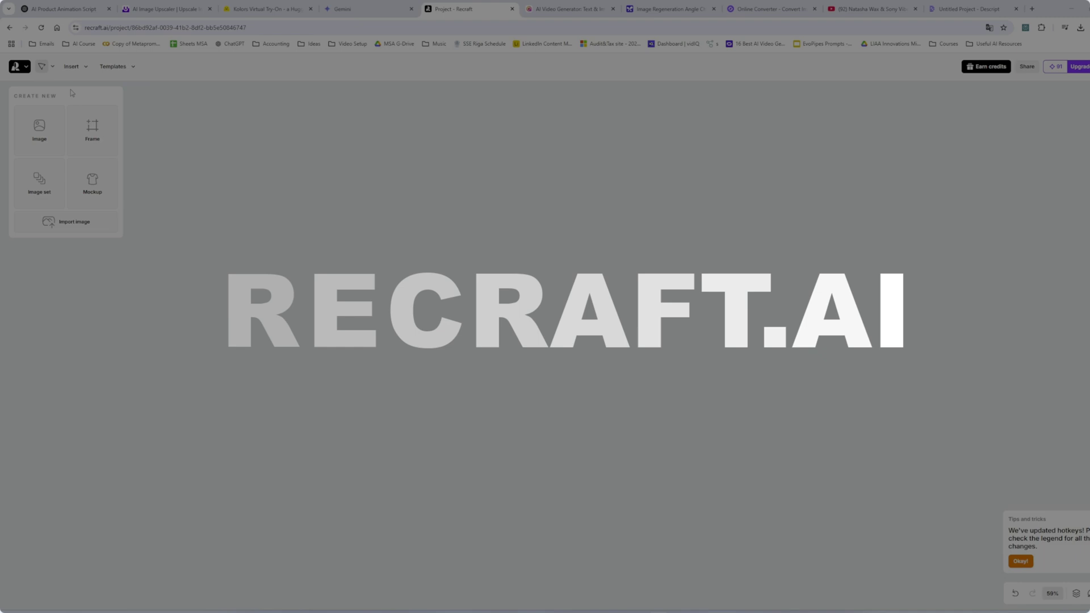
click(102, 189)
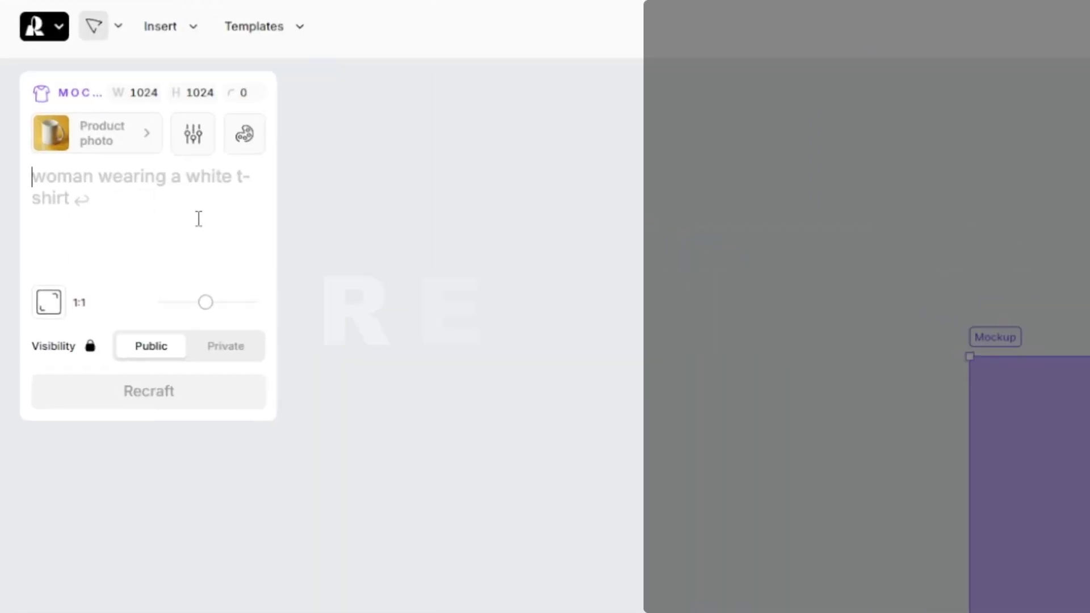
text(half body shot of a woman wearing a white t-shirt)
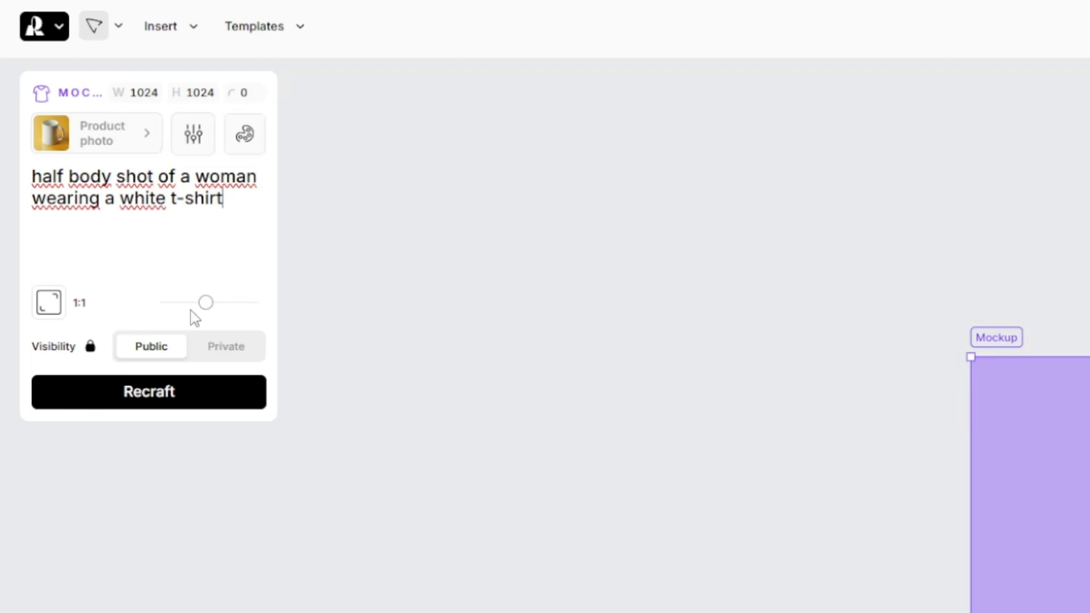
click(205, 392)
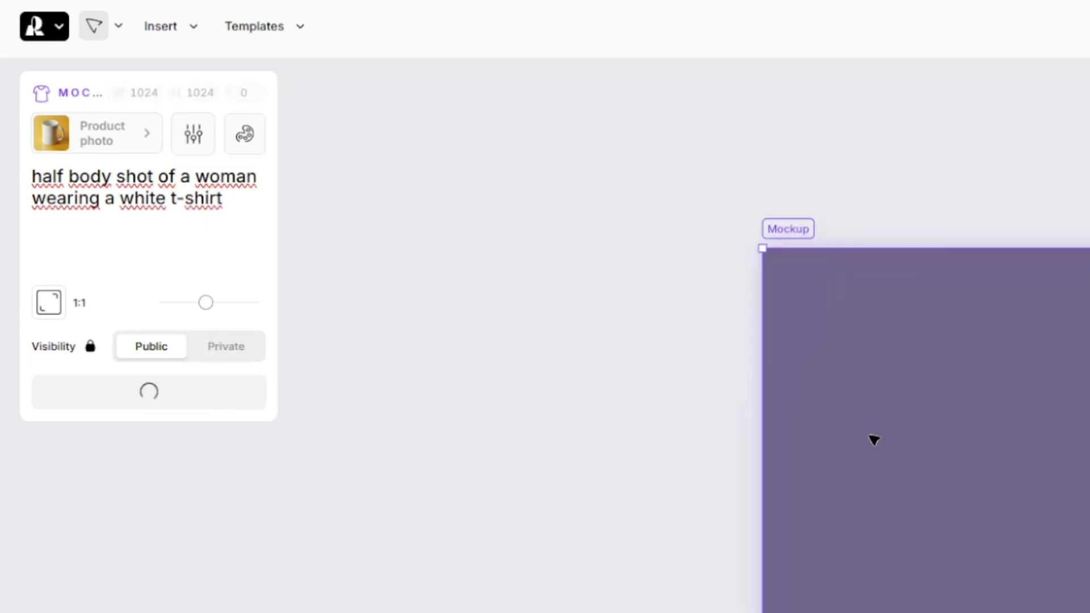
drag(544, 334, 495, 290)
click(194, 36)
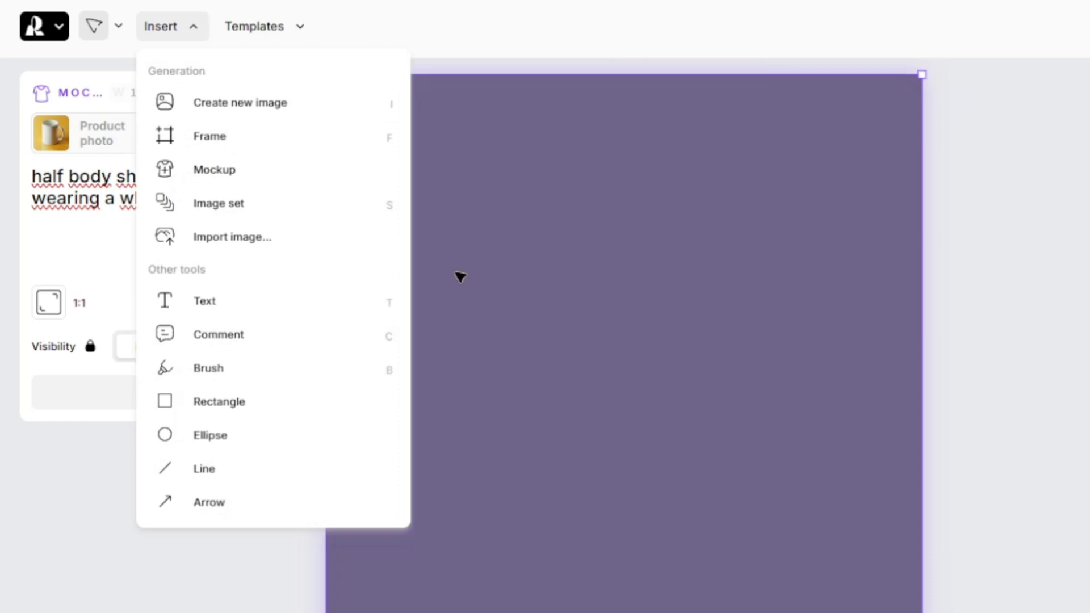
Import the saved phoenix logo, shrink it to 825 px, and drop it onto the shirt.
click(246, 249)
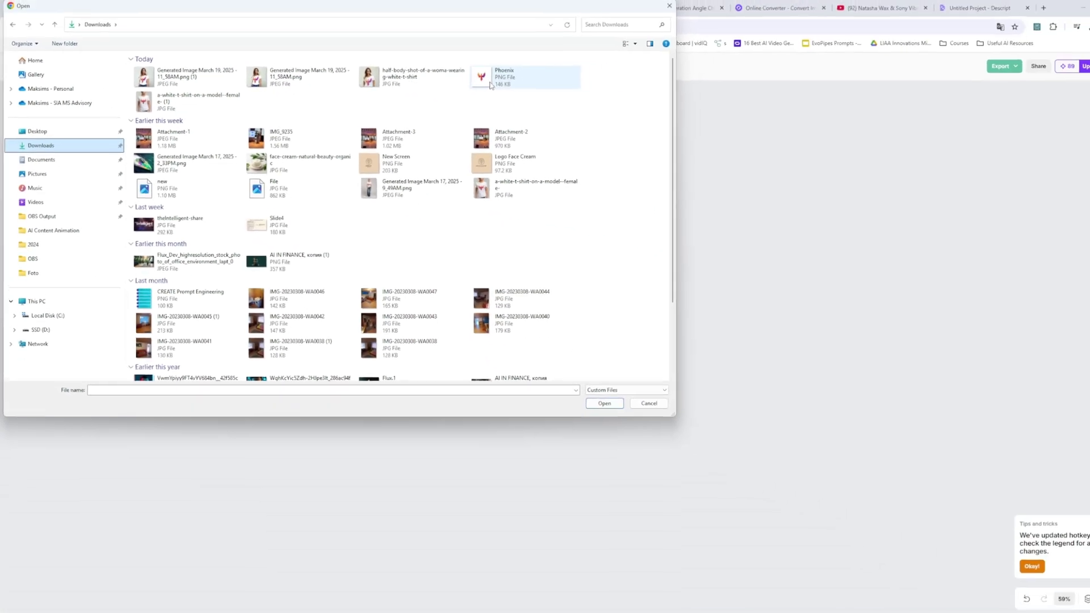
double_click(1072, 50)
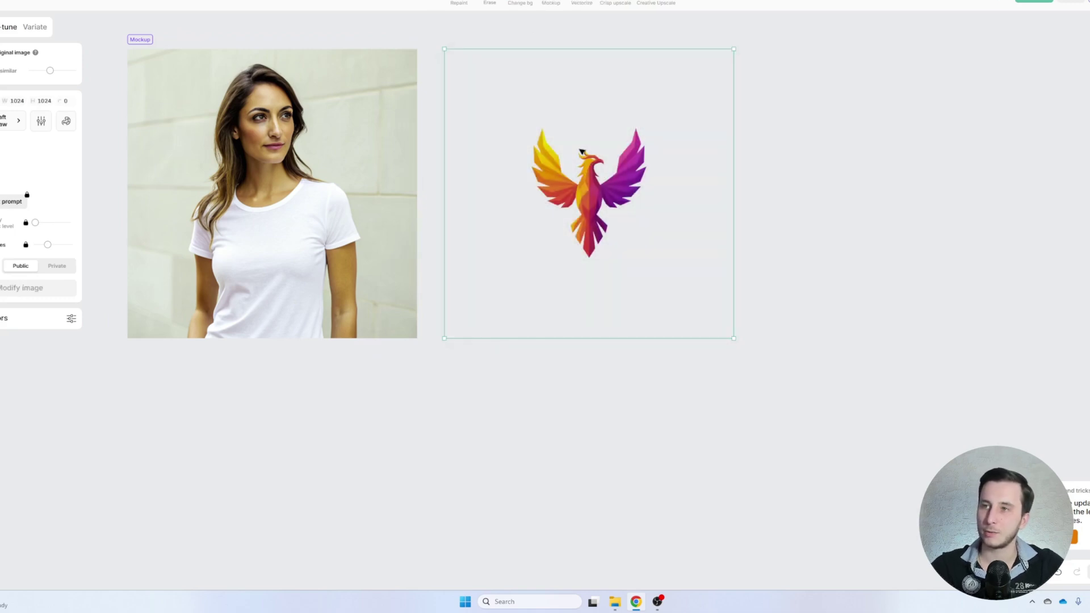
drag(734, 49, 649, 139)
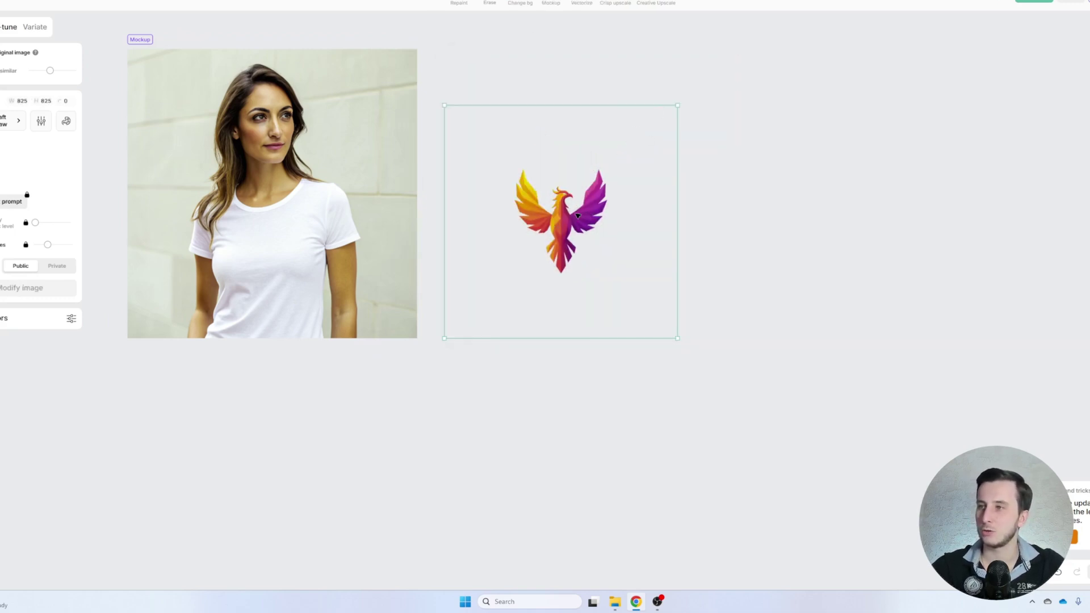
drag(590, 188, 295, 241)
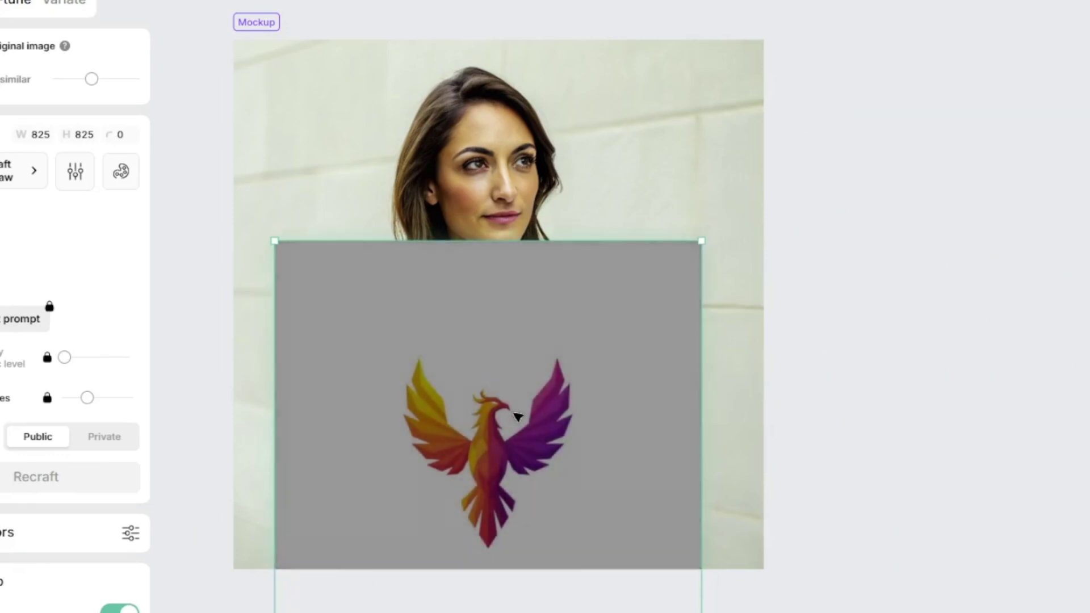
drag(518, 416, 509, 409)
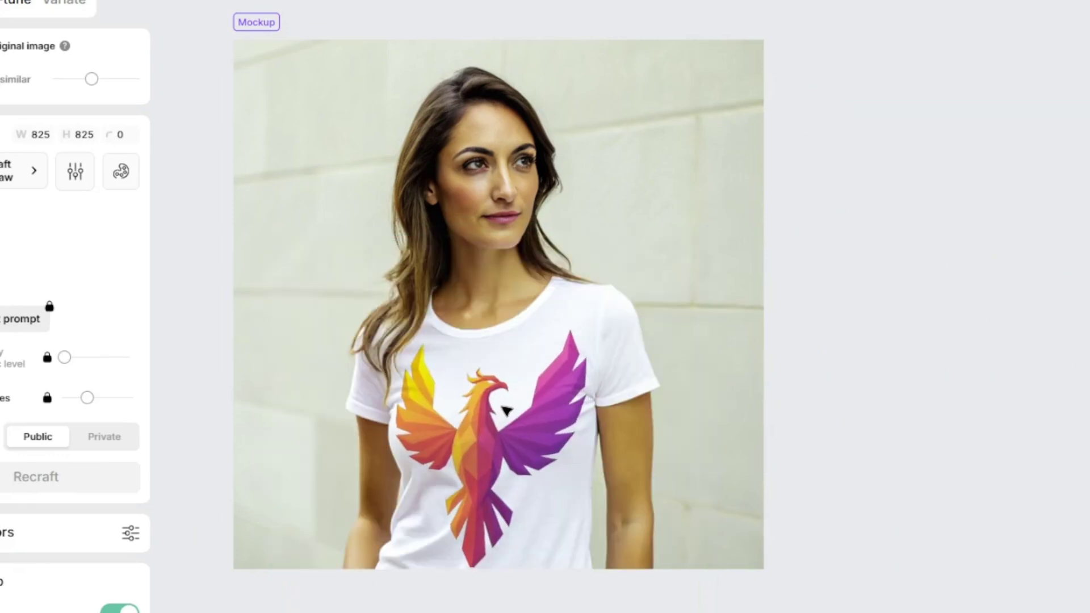
Resize the phoenix print so it spans the chest of the white t-shirt.
click(500, 415)
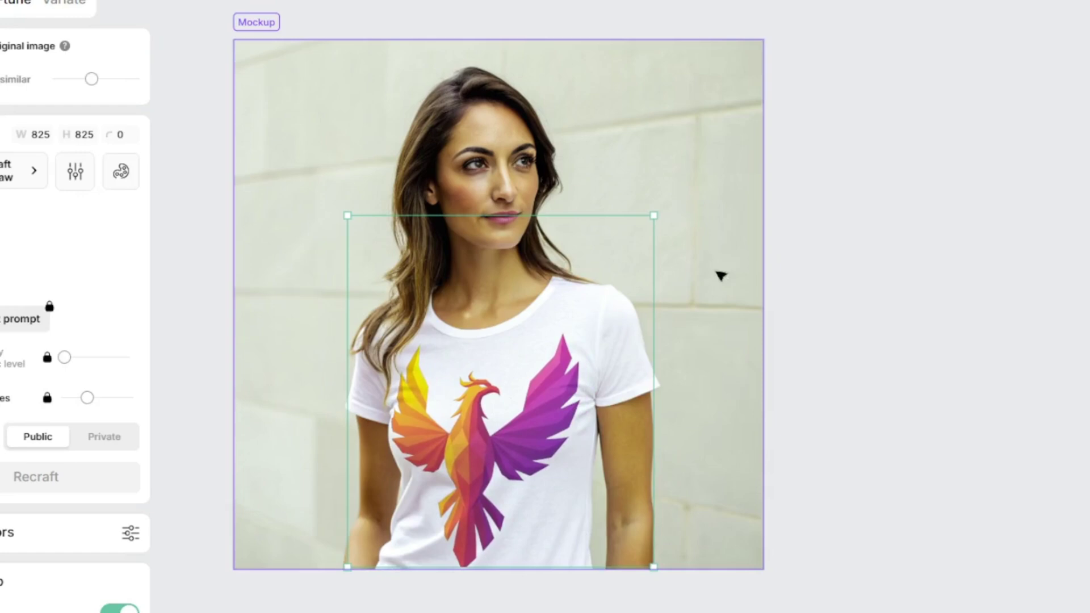
drag(654, 216, 474, 437)
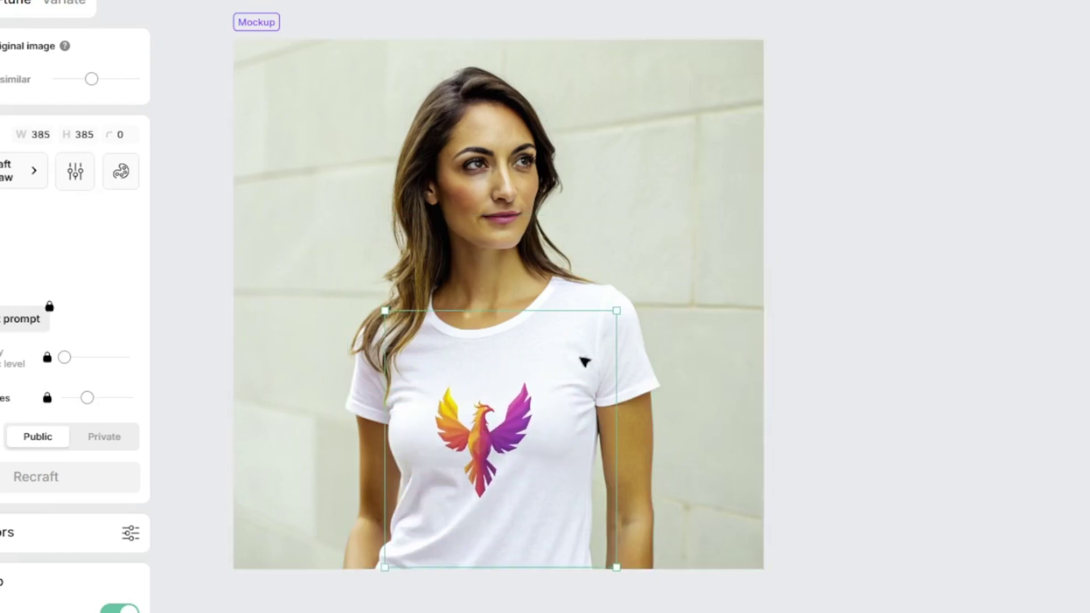
drag(620, 316, 732, 197)
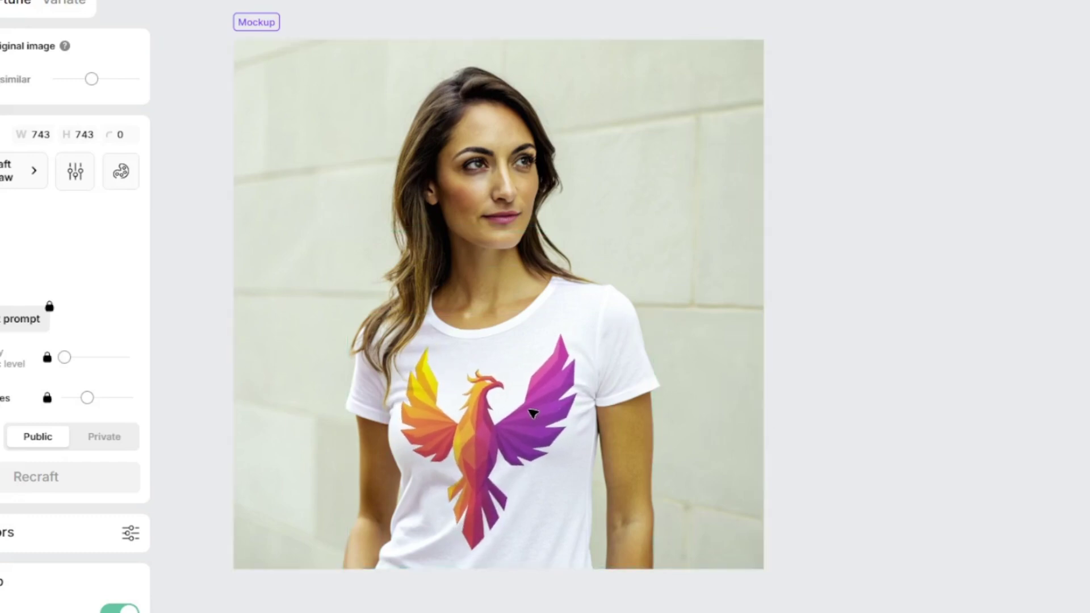
click(945, 363)
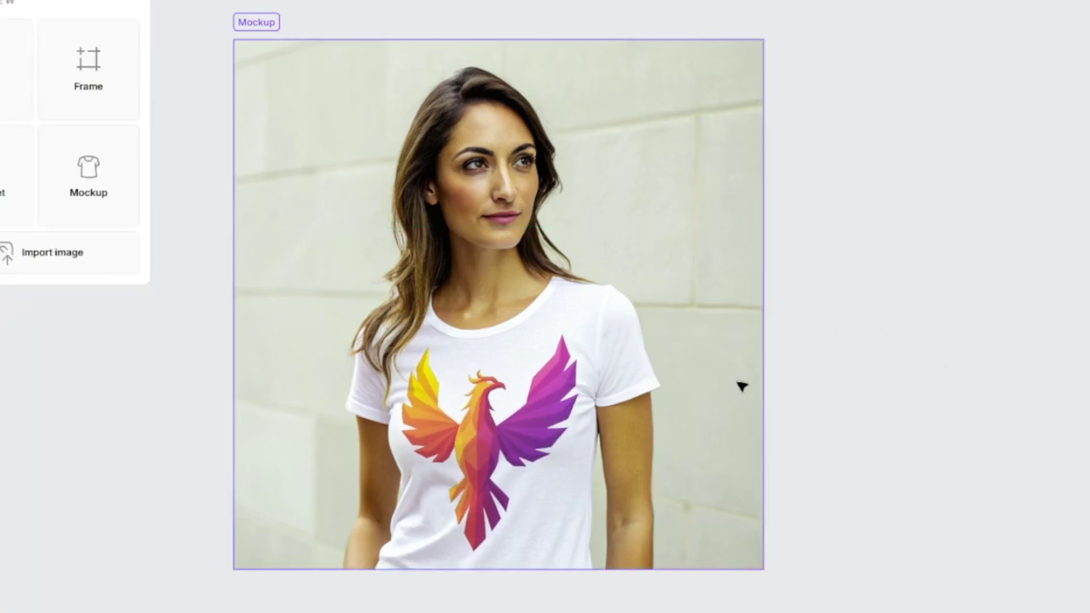
Export the Recraft phoenix mockup image as JPG from its context menu.
right_click(525, 92)
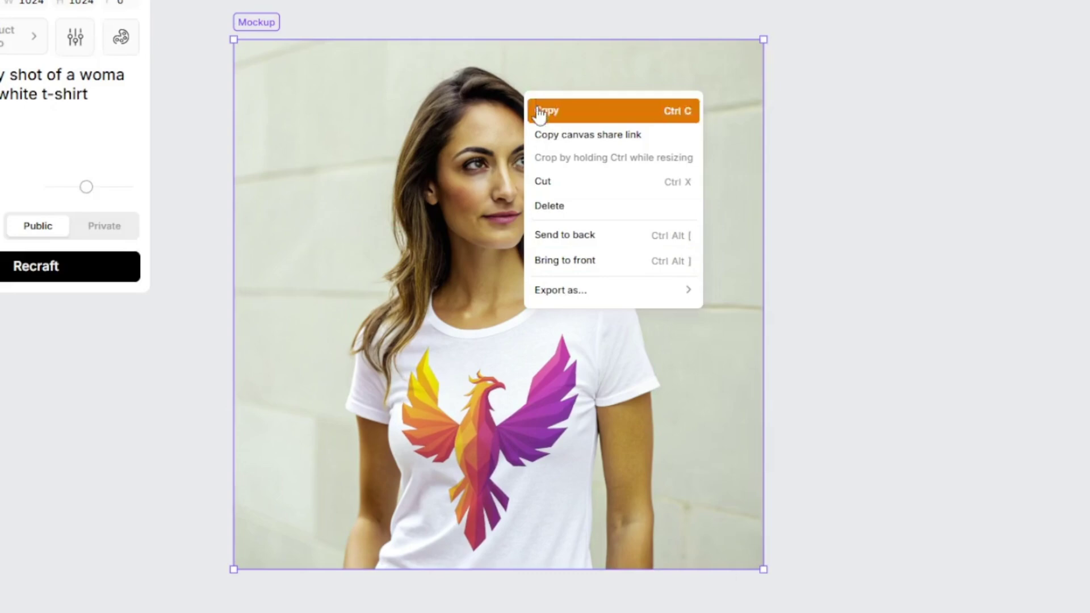
mouse_move(603, 292)
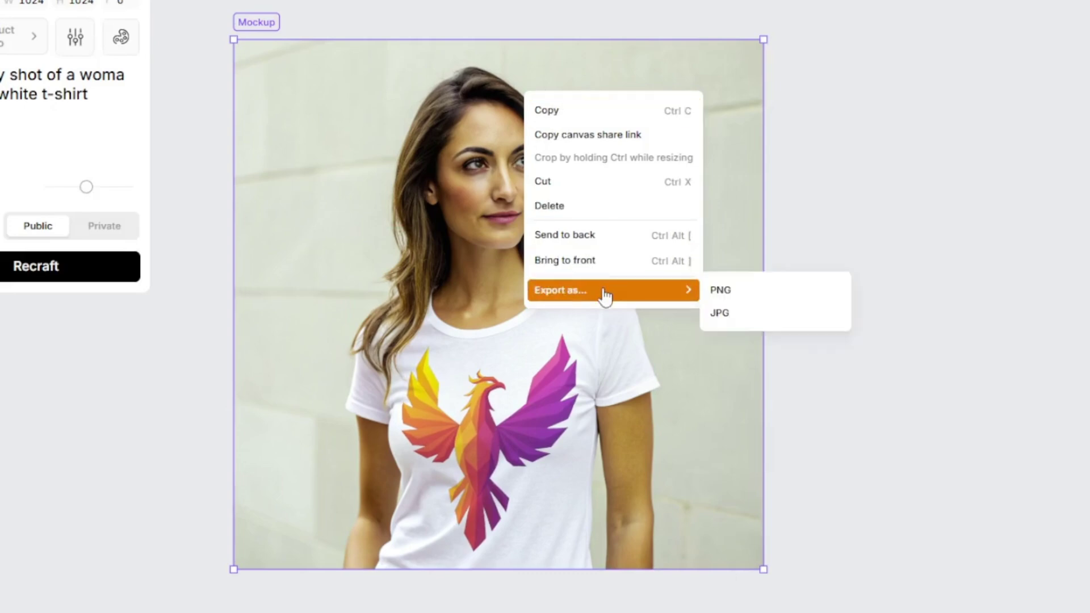
click(770, 320)
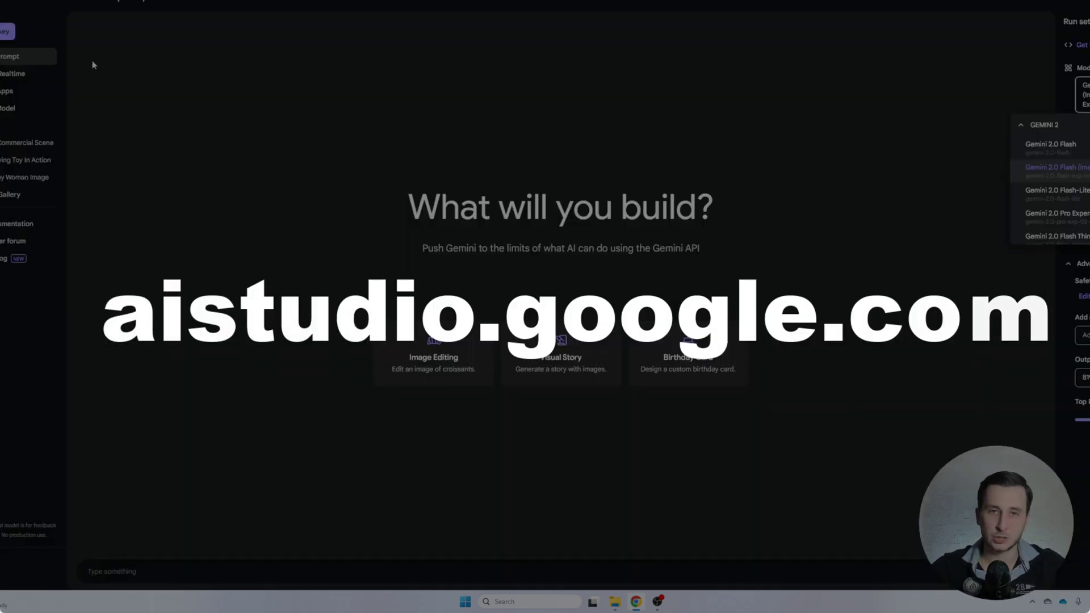
With the mockup uploaded to Gemini 2.0 Flash, prompt 'generate our model from different angles'.
mouse_move(1050, 167)
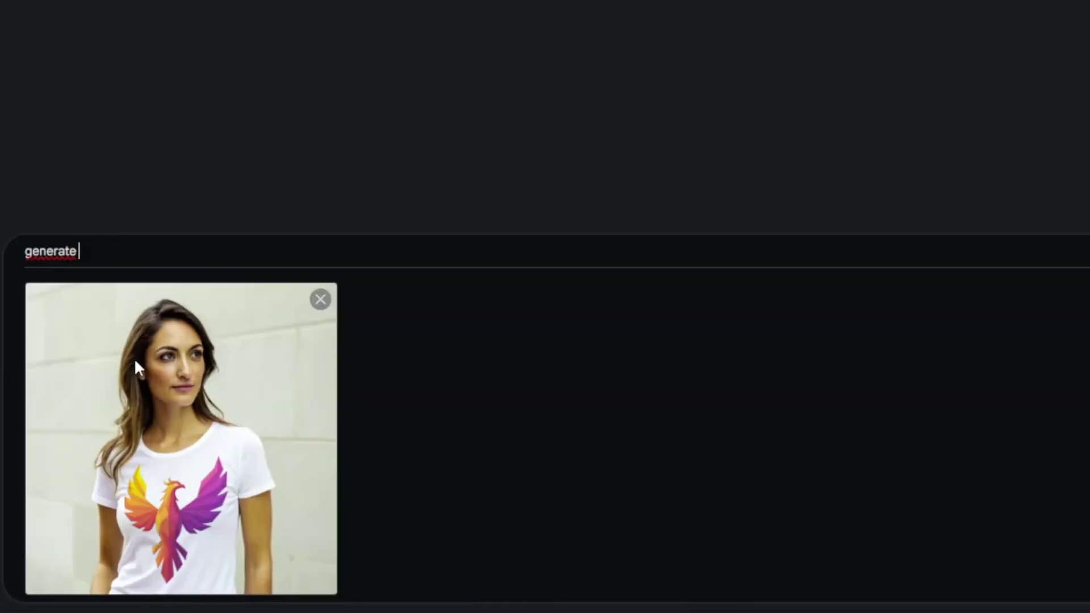
text(rom different angle)
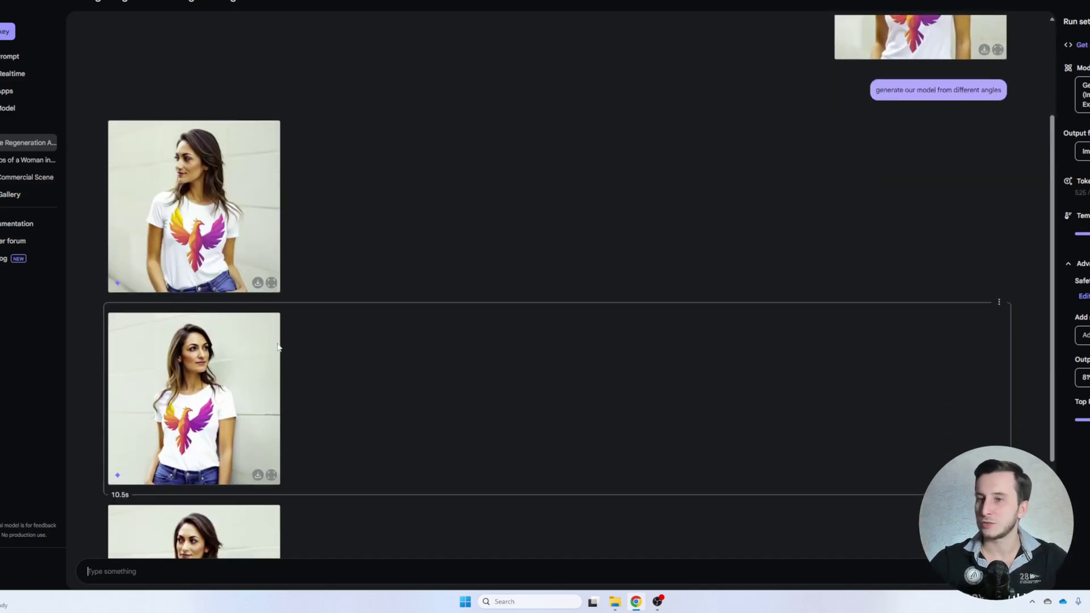
Enlarge the first, third and second generated shots one by one to inspect them.
click(271, 235)
key(Escape)
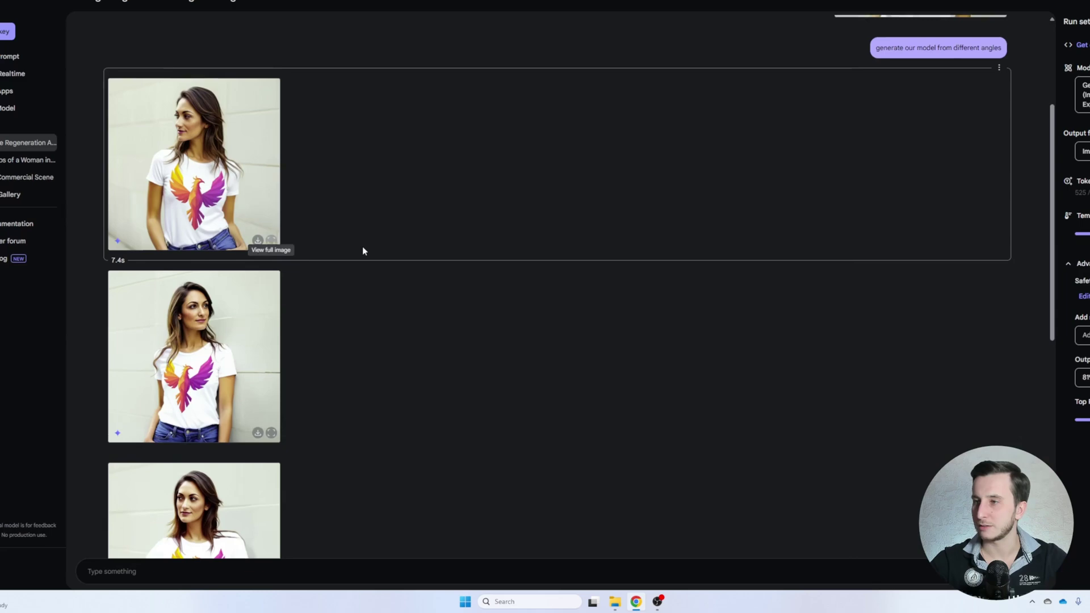
scroll(362, 248, up, 3)
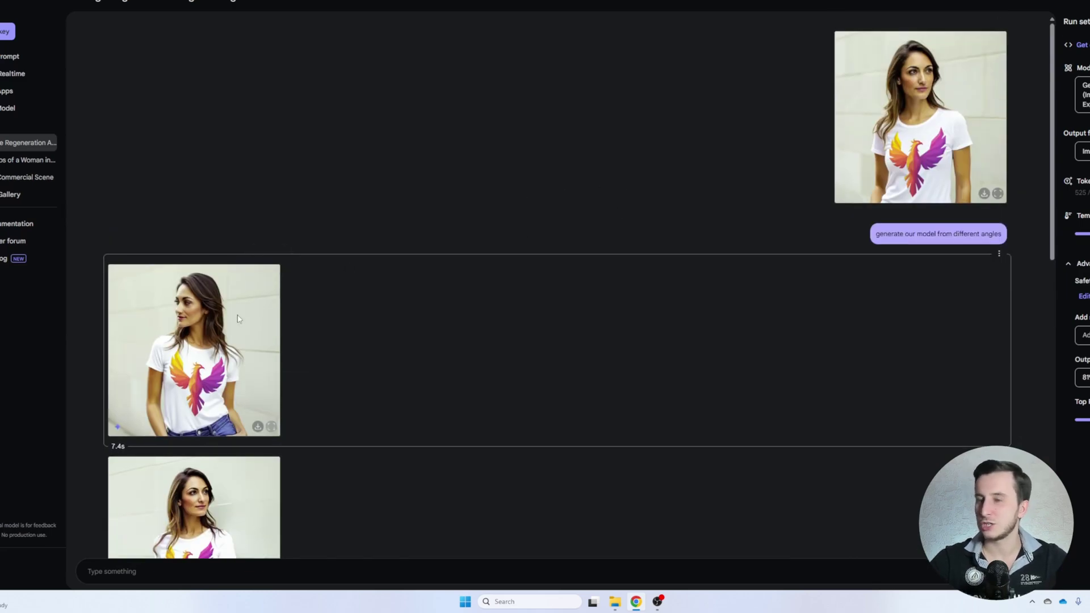
scroll(220, 279, down, 5)
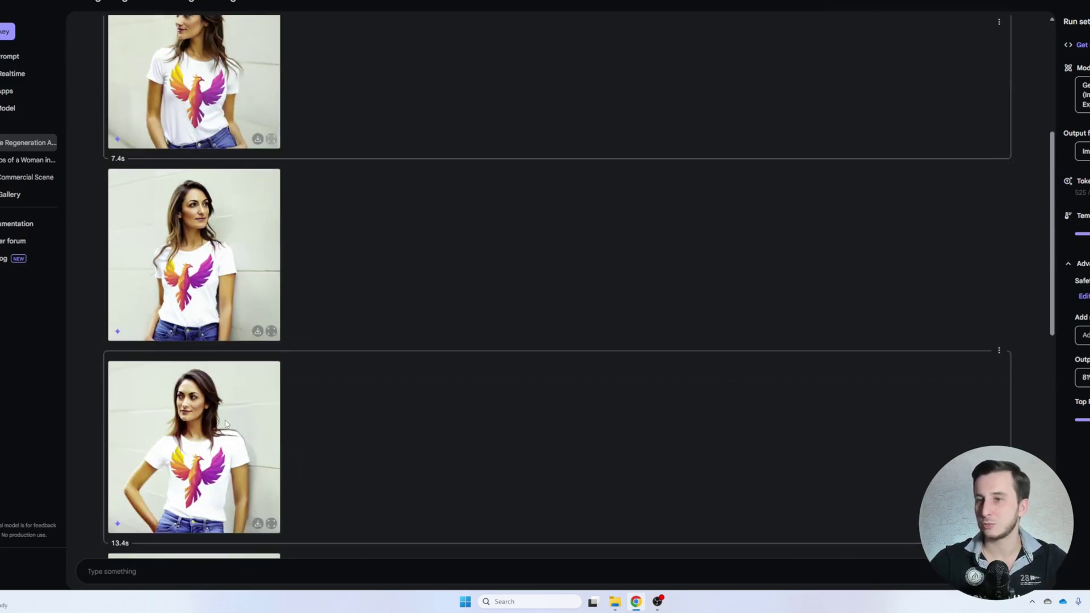
click(271, 523)
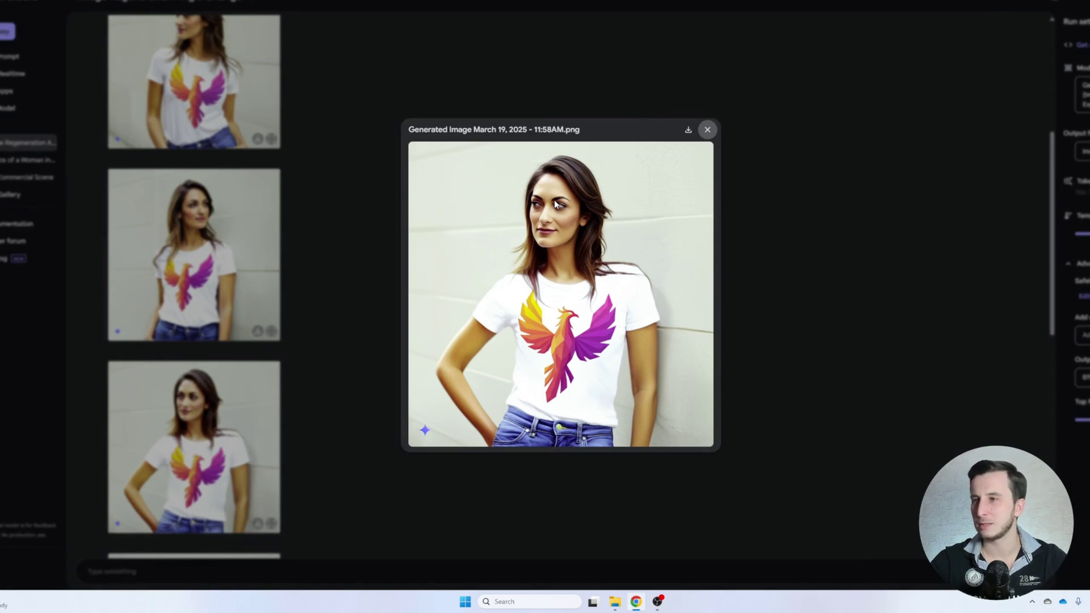
key(Escape)
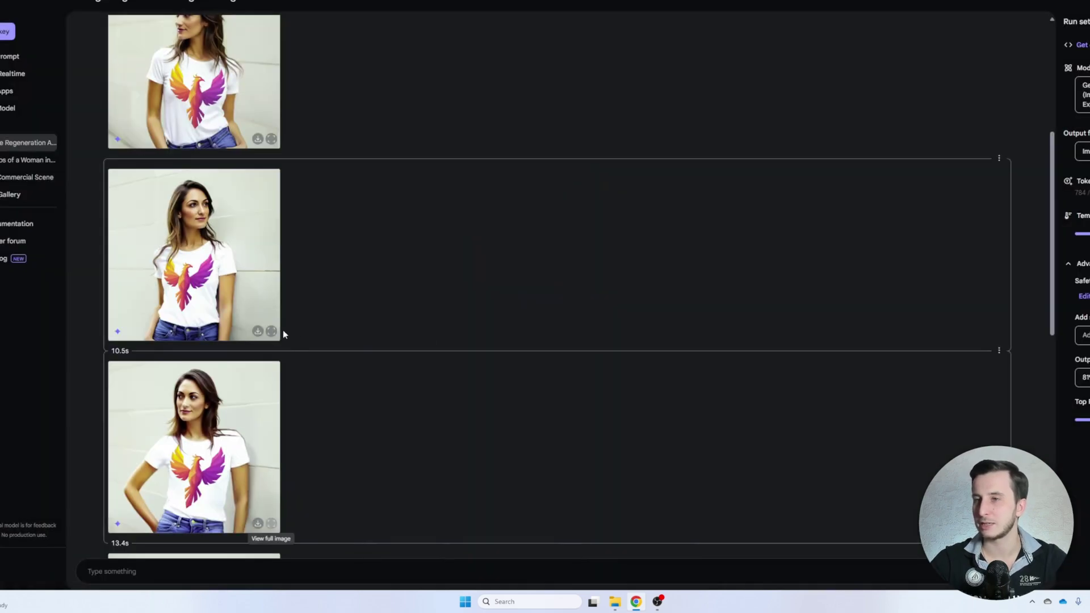
click(270, 331)
key(Escape)
scroll(257, 310, up, 3)
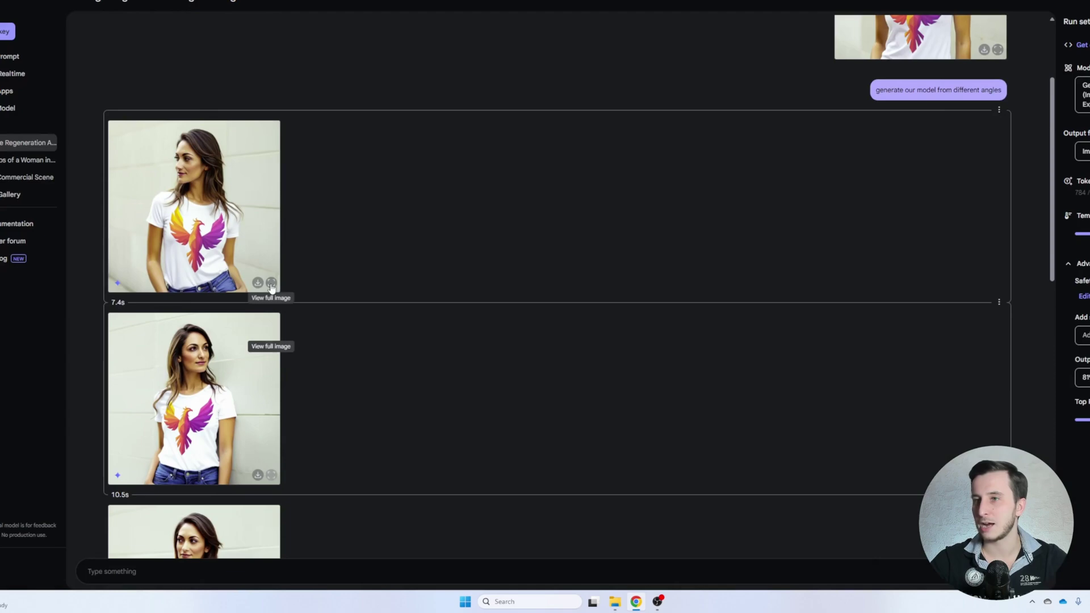
click(271, 285)
key(Escape)
Inspect the phoenix-on-fabric close-up and look over the remaining generated shots.
scroll(531, 263, up, 3)
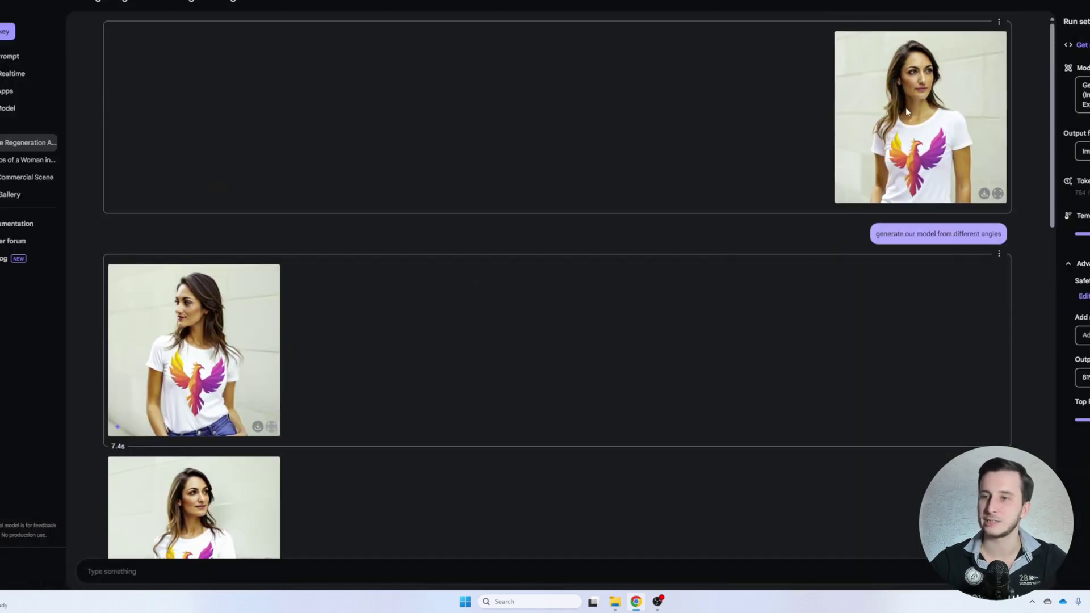
scroll(259, 353, down, 7)
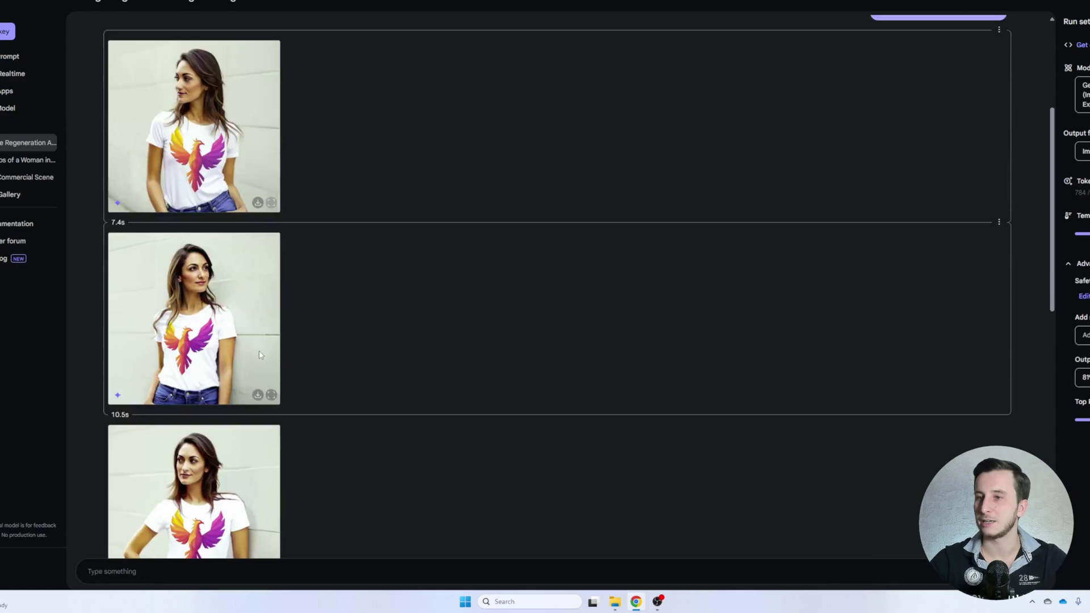
scroll(259, 356, down, 3)
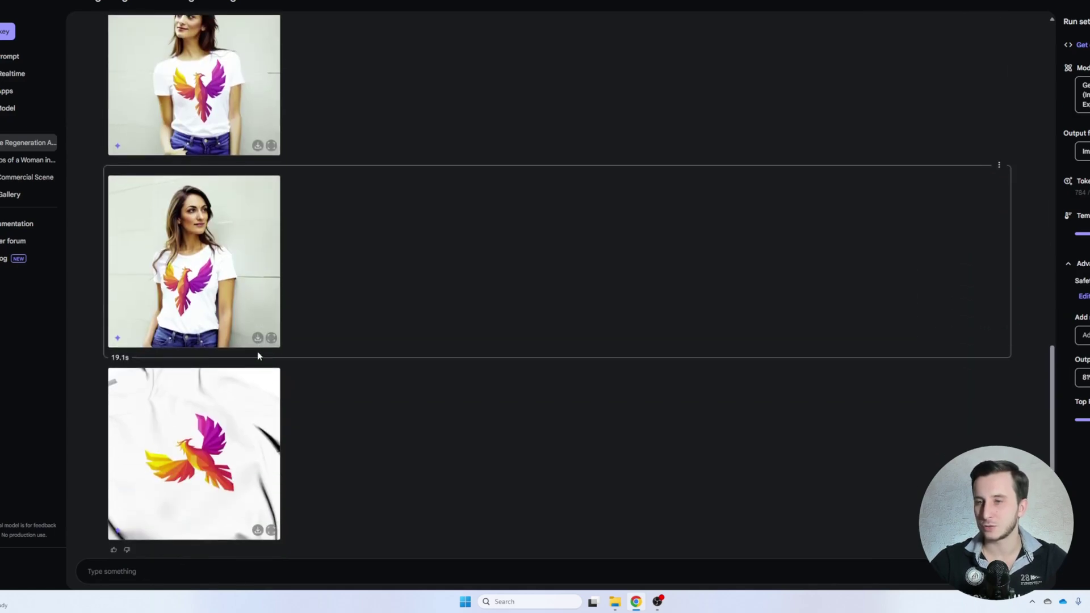
click(272, 529)
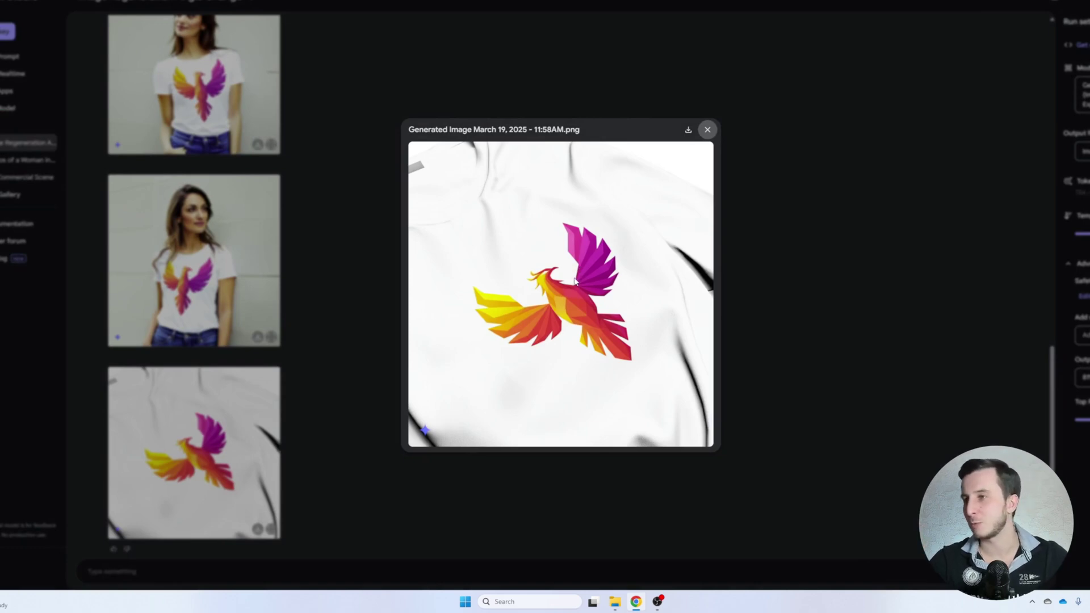
click(340, 281)
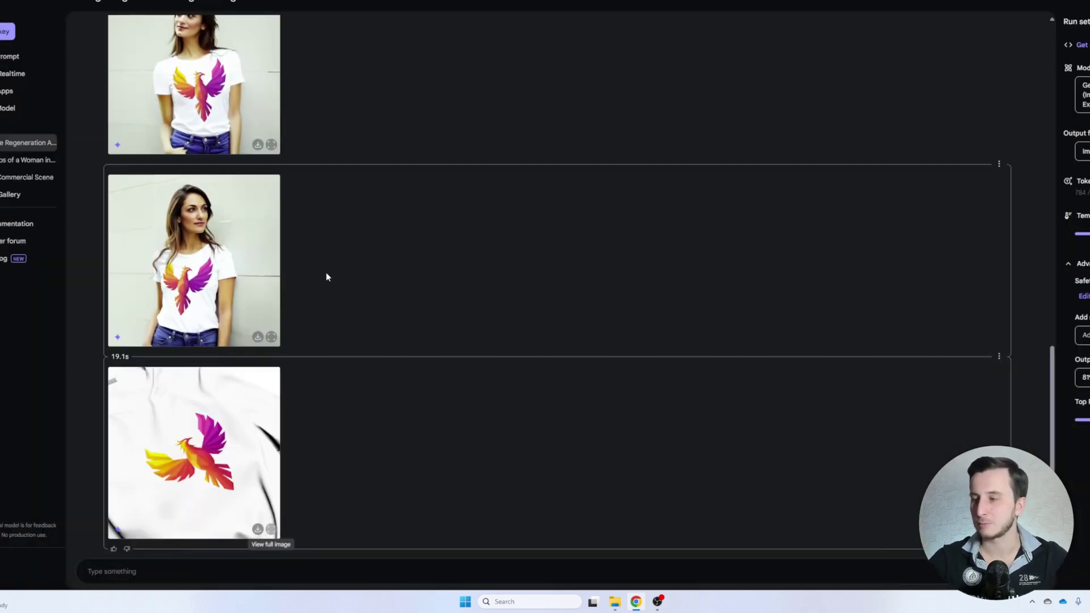
scroll(325, 271, up, 8)
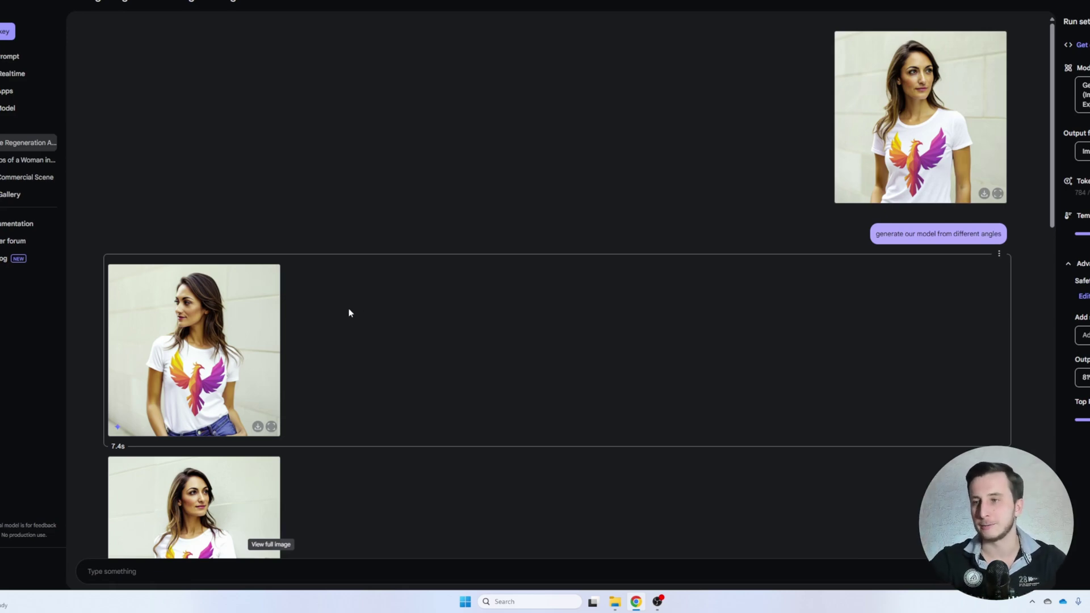
scroll(346, 310, down, 1)
scroll(324, 323, up, 1)
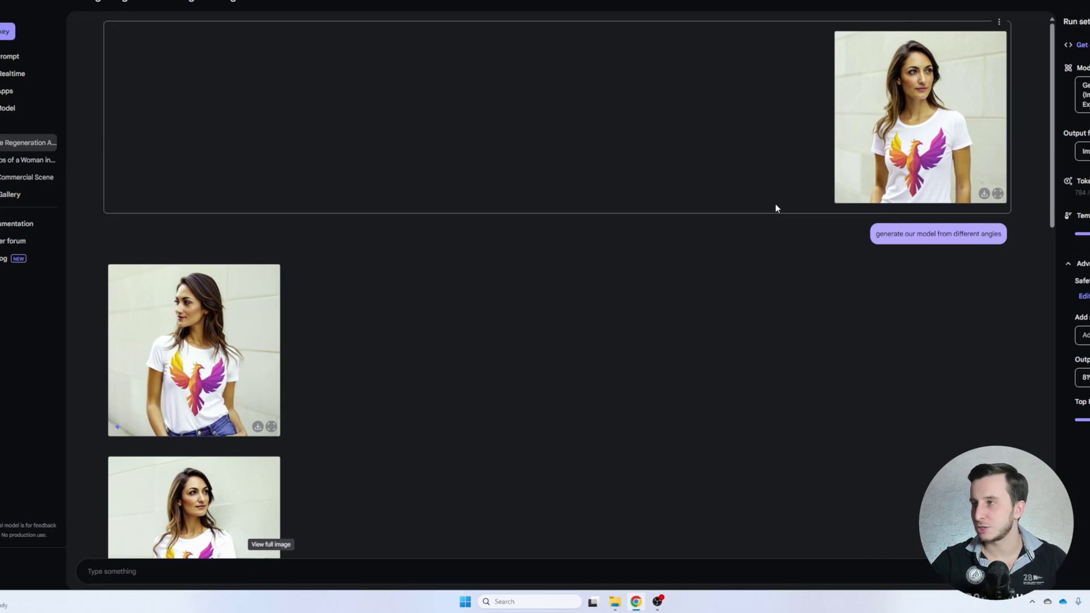
scroll(379, 291, down, 3)
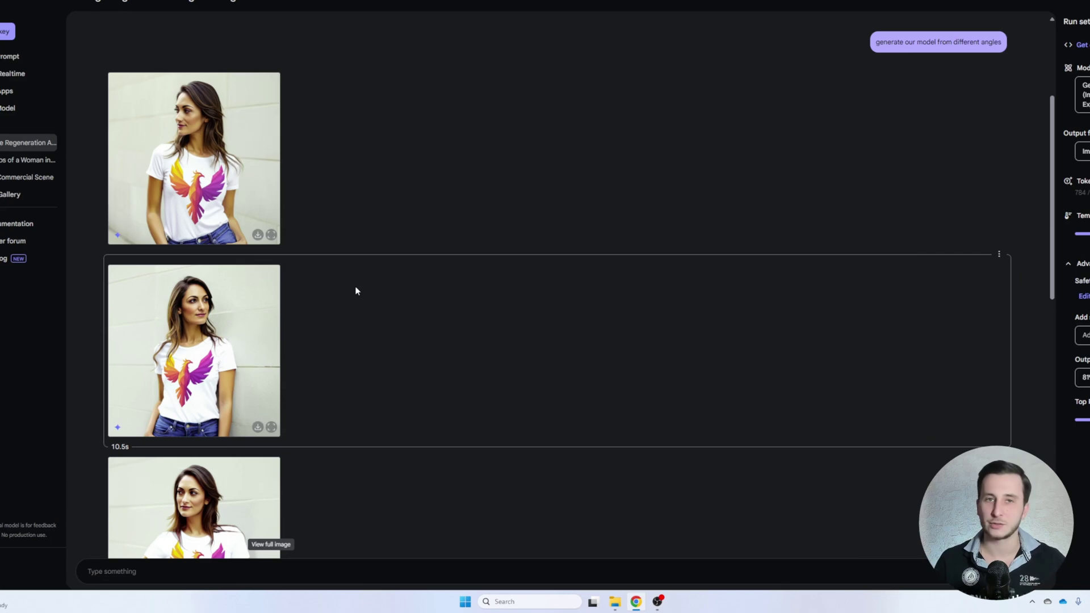
scroll(352, 278, down, 4)
scroll(357, 295, up, 7)
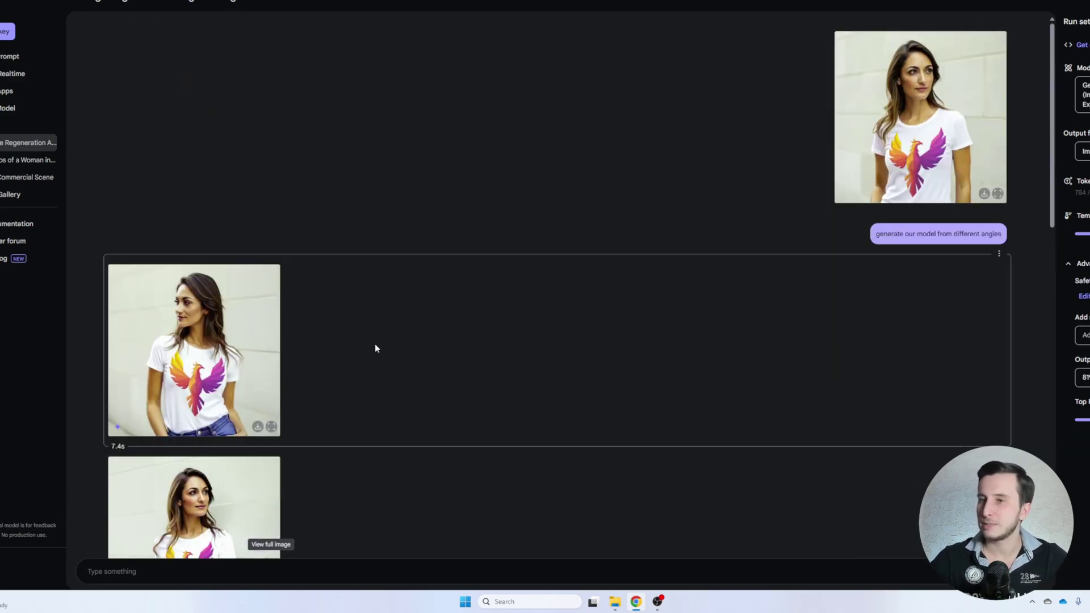
scroll(363, 335, down, 4)
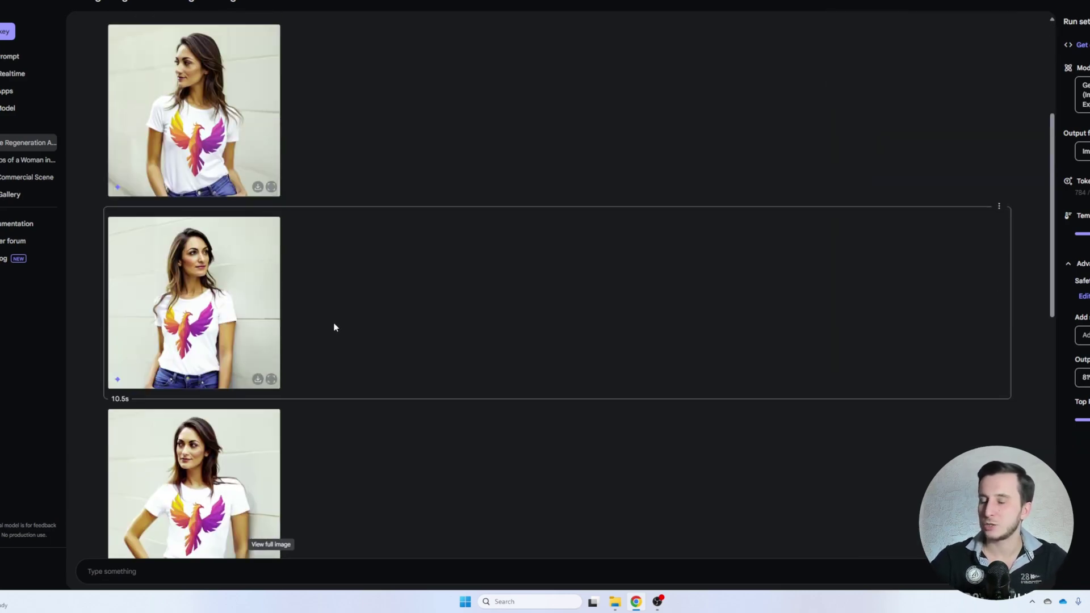
click(258, 378)
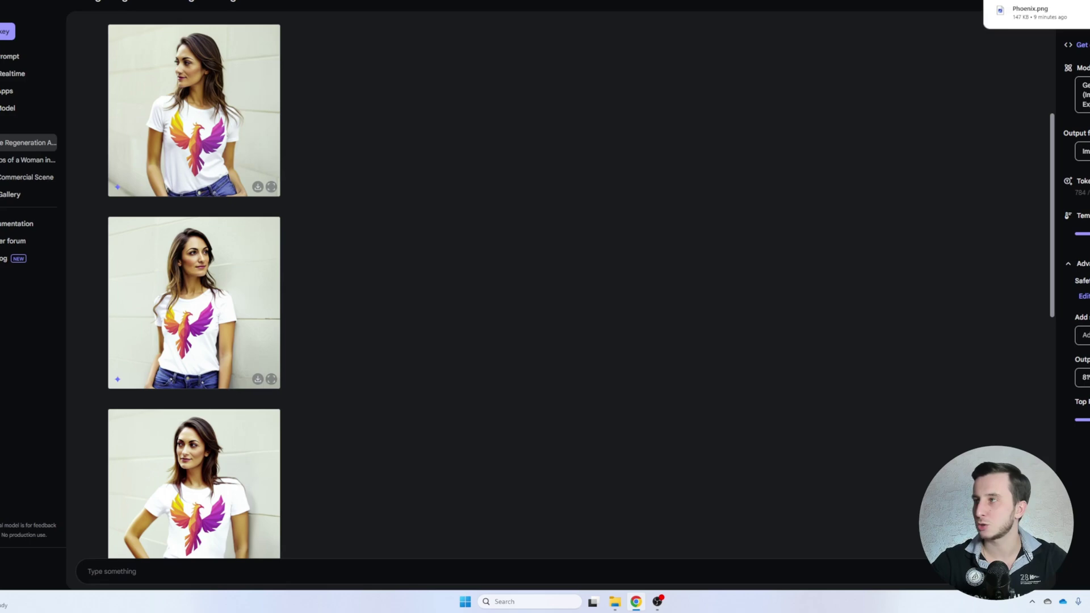
scroll(487, 235, up, 3)
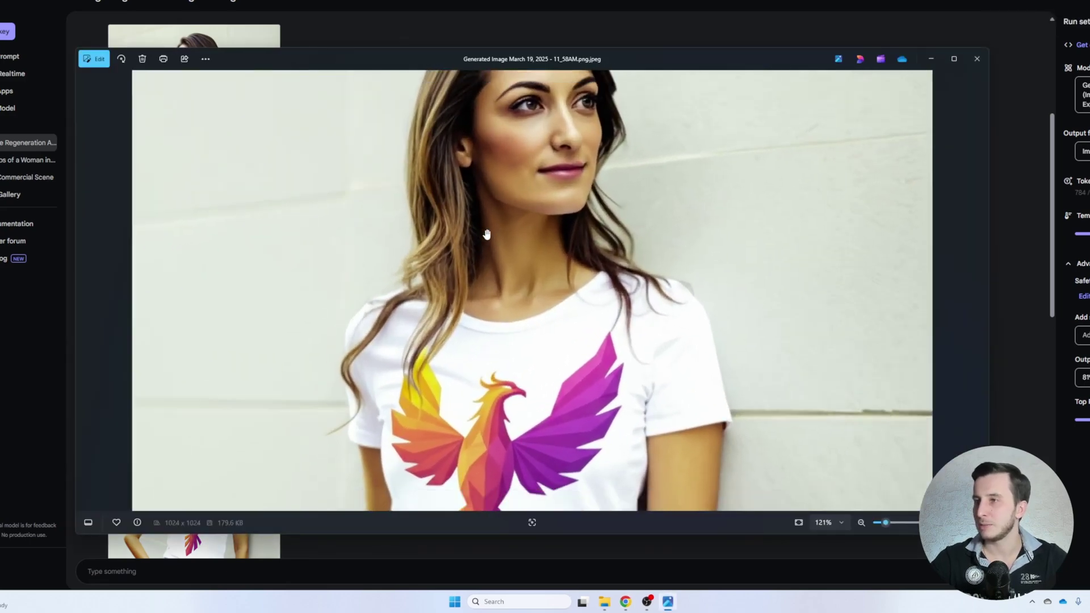
scroll(487, 234, down, 5)
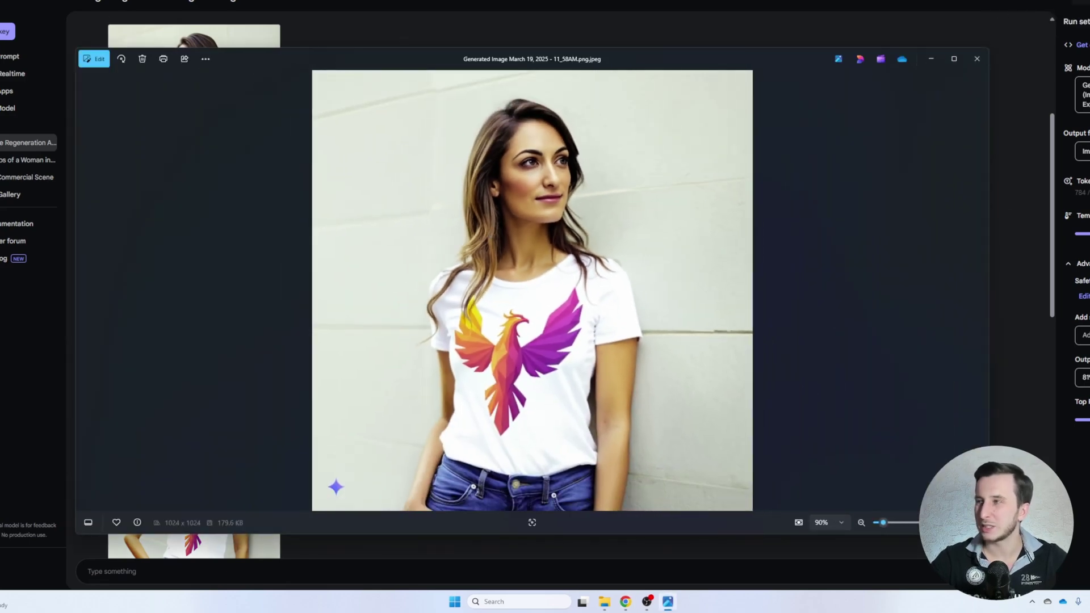
click(973, 64)
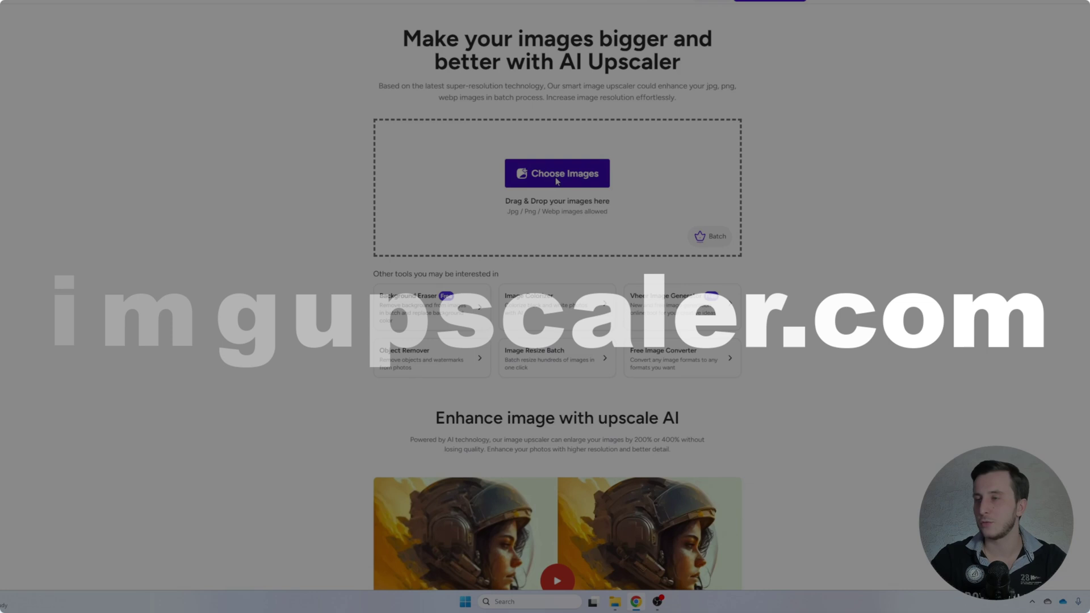
Upload the wall-leaning t-shirt photo to Img.Upscaler at 400% ratio and start upscaling.
click(531, 176)
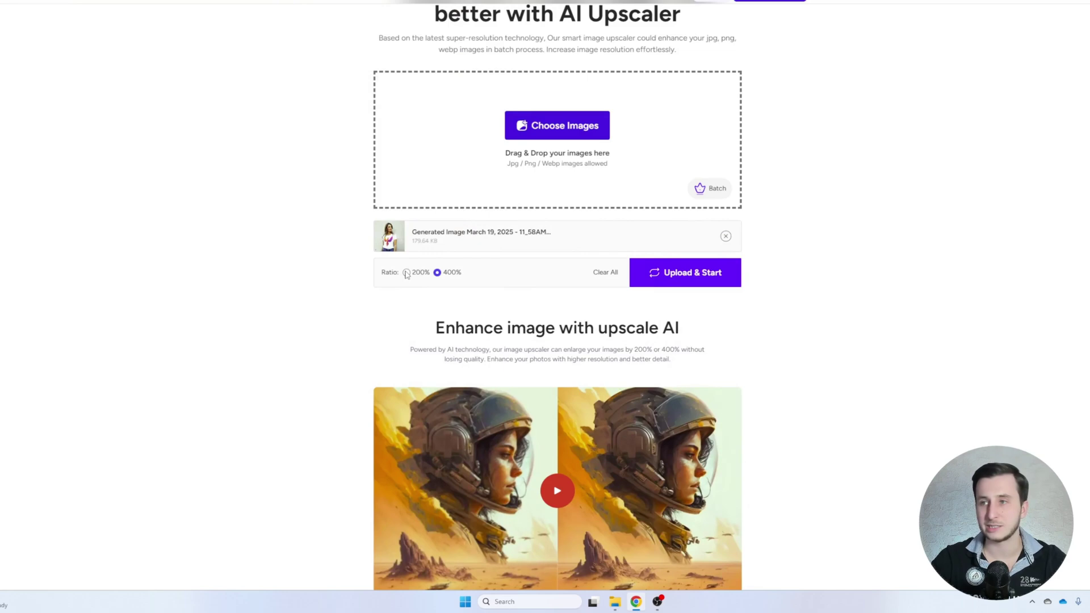
click(407, 273)
click(437, 273)
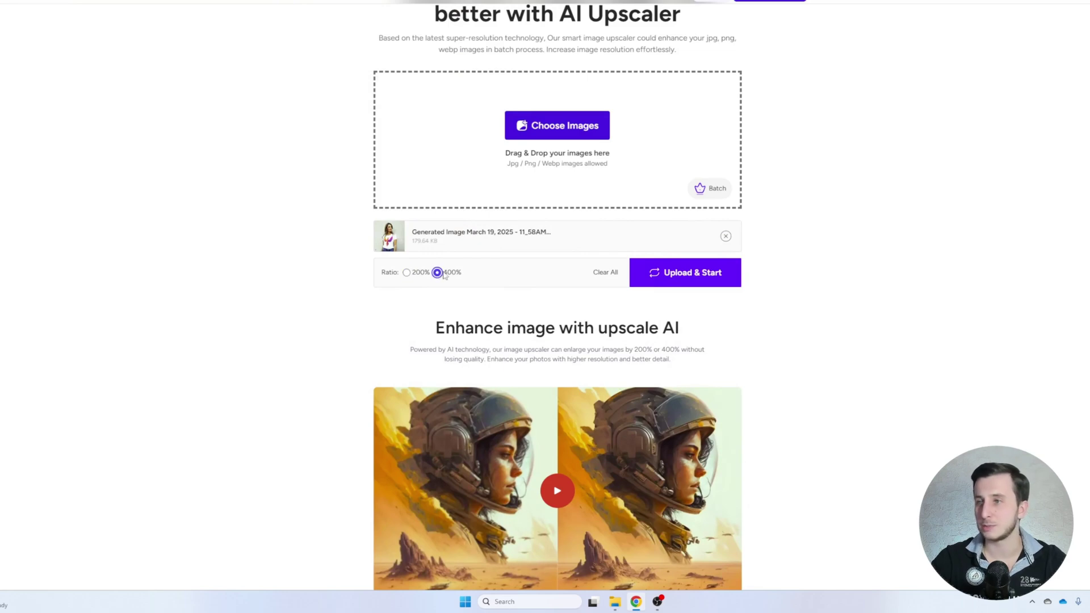
click(696, 273)
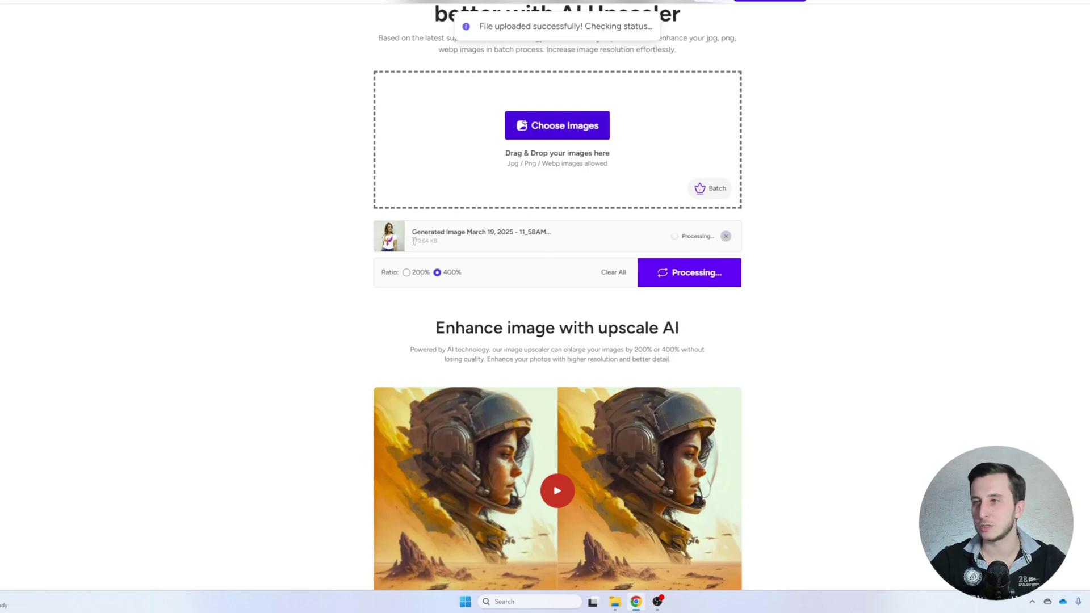
Note the original 179.64 KB file size while the upscale finishes.
drag(414, 241, 434, 242)
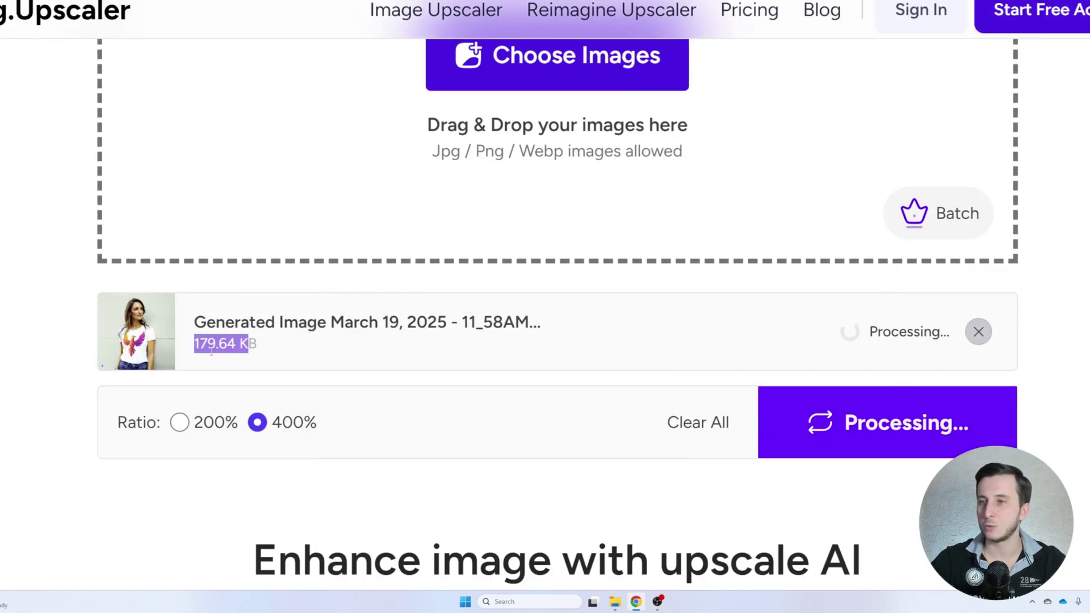
click(204, 343)
key(ctrl+0)
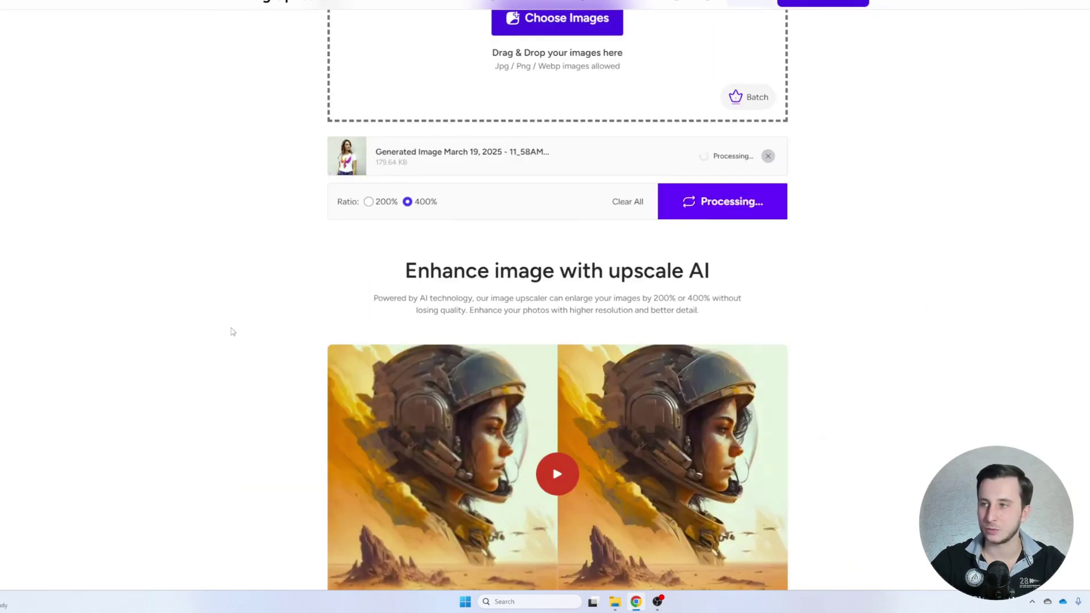
scroll(231, 333, up, 3)
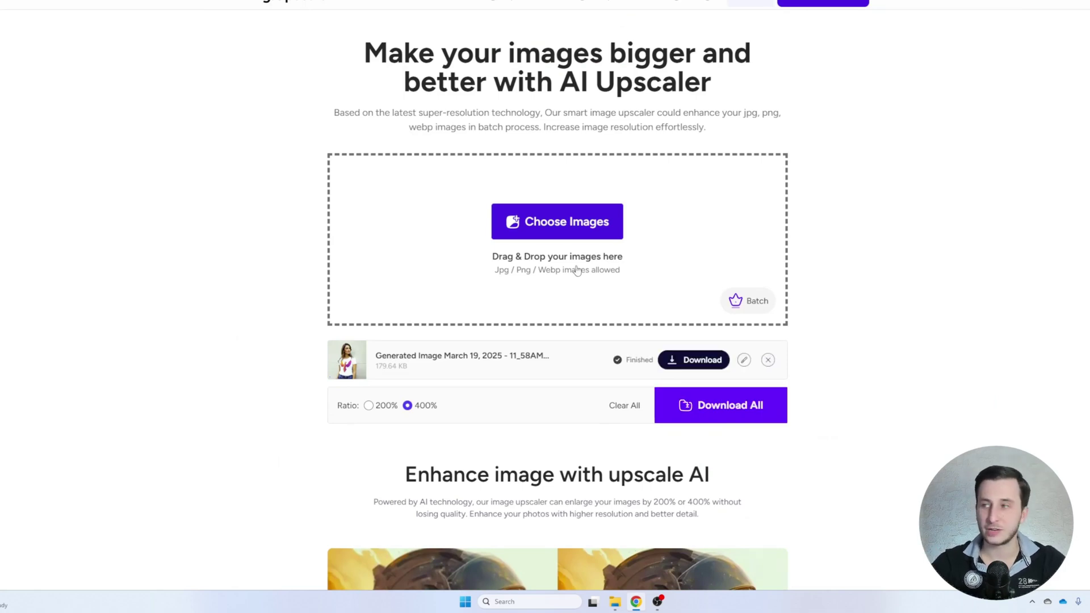
Download the 4096x4096 upscale and open it beside the 1024x1024 original, zoomed in.
click(684, 359)
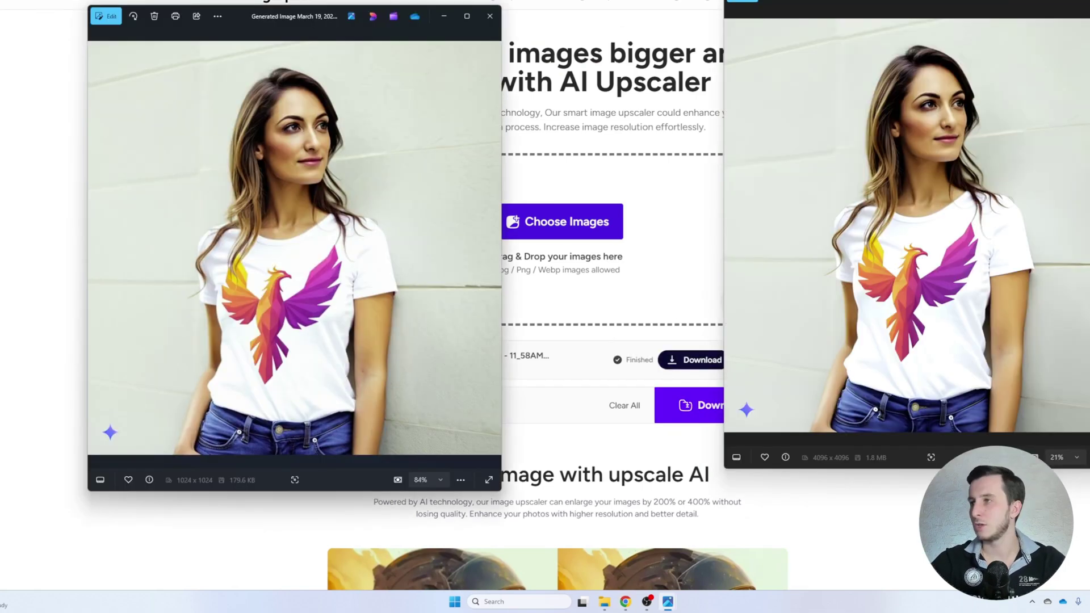
drag(903, 26, 794, 29)
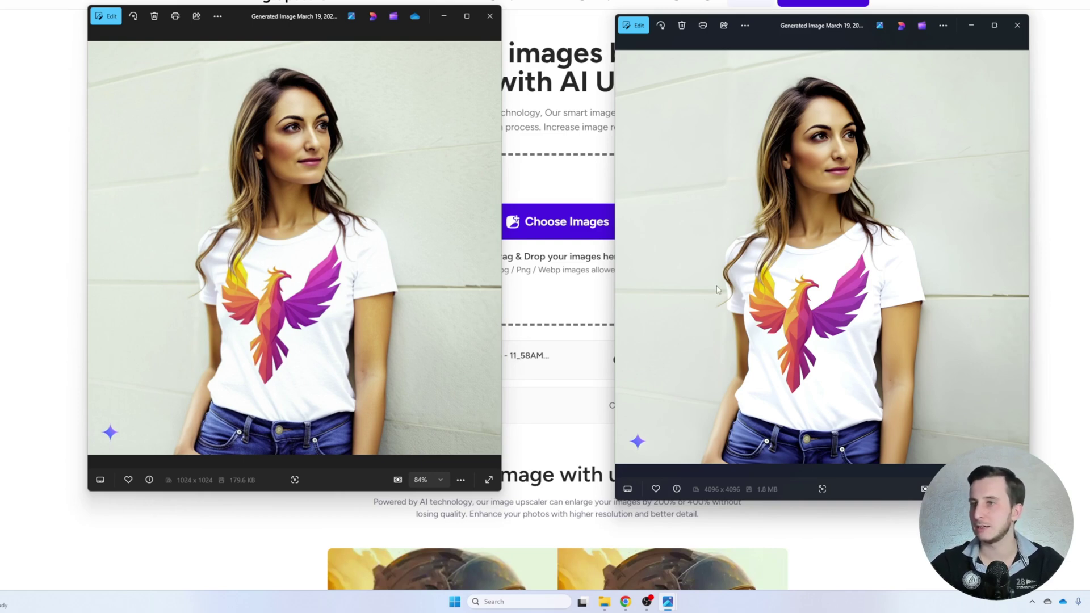
scroll(279, 119, up, 5)
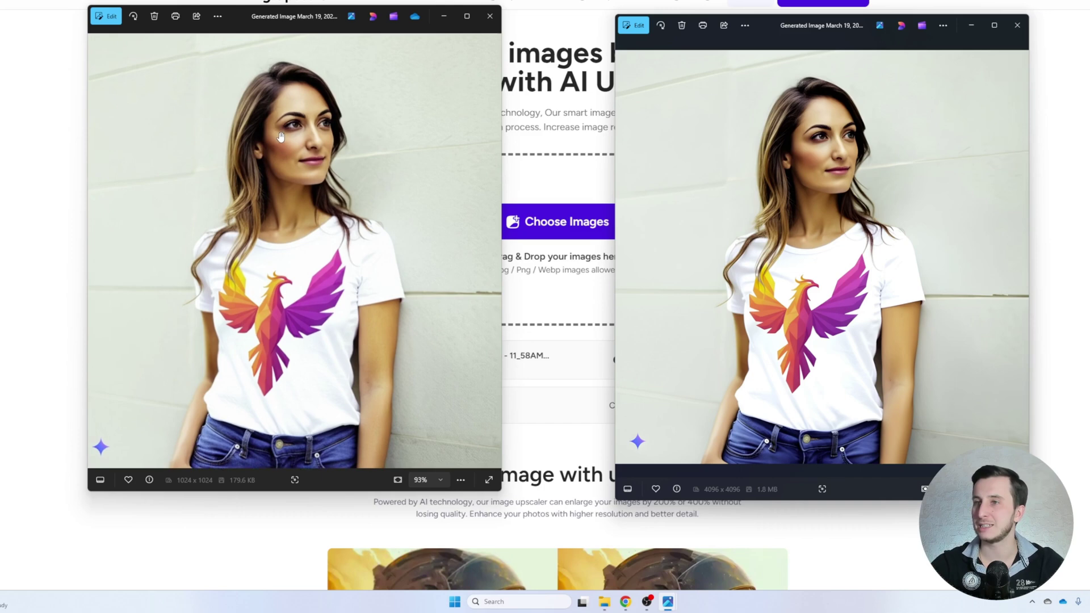
scroll(305, 168, up, 2)
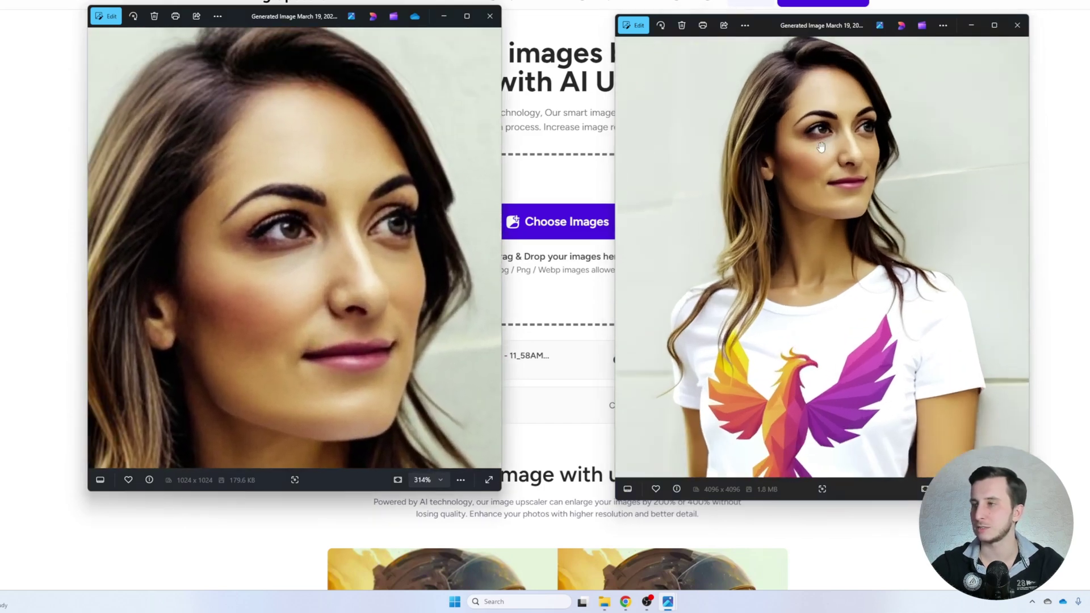
scroll(821, 148, up, 5)
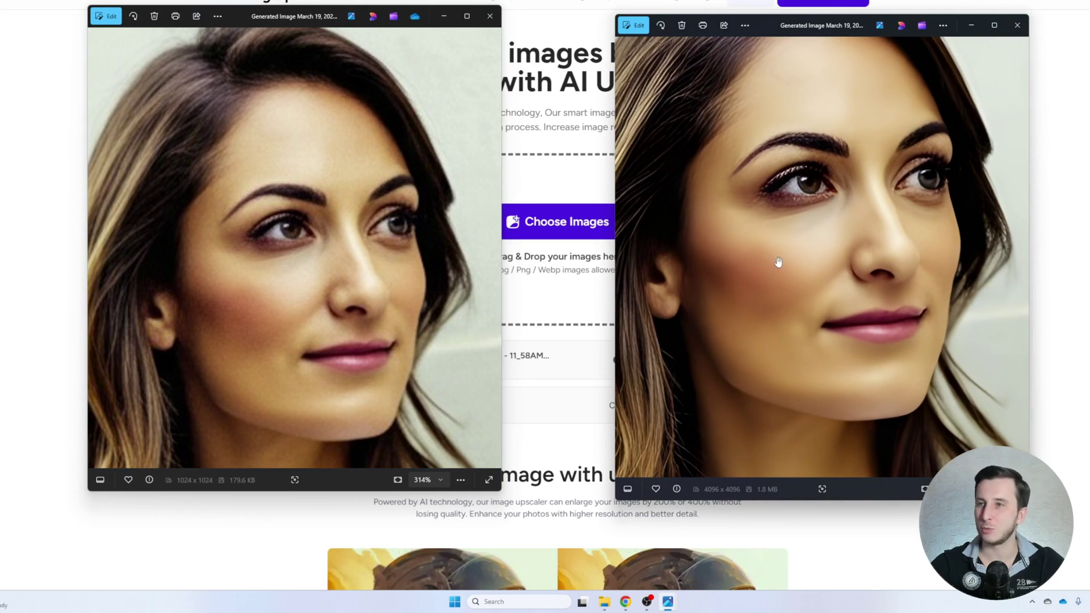
scroll(757, 270, down, 2)
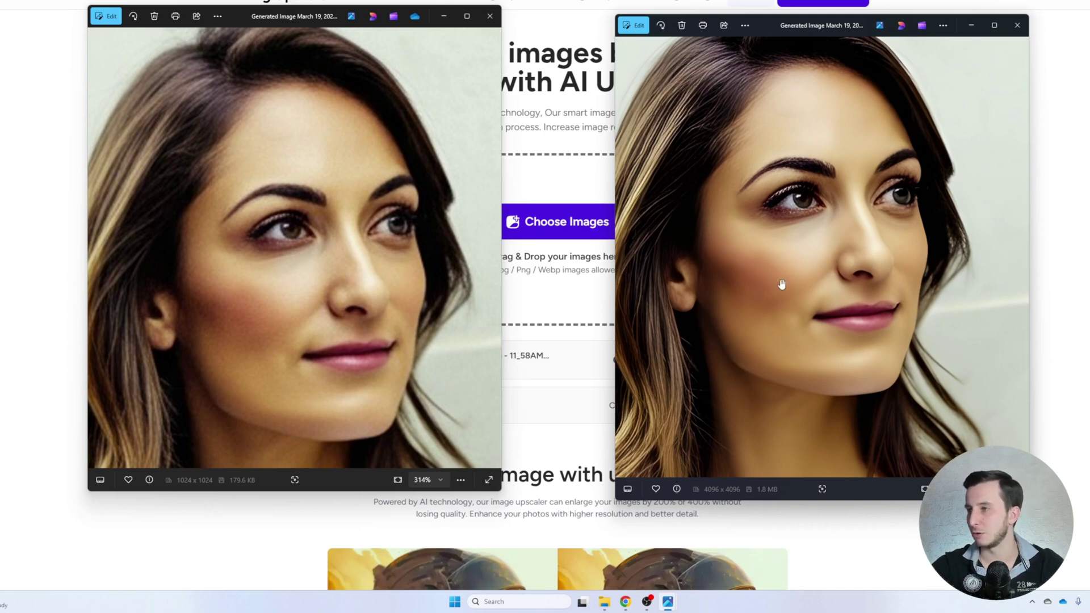
Compare hair, face and the phoenix logo in both photos, then close both windows.
drag(754, 235, 901, 293)
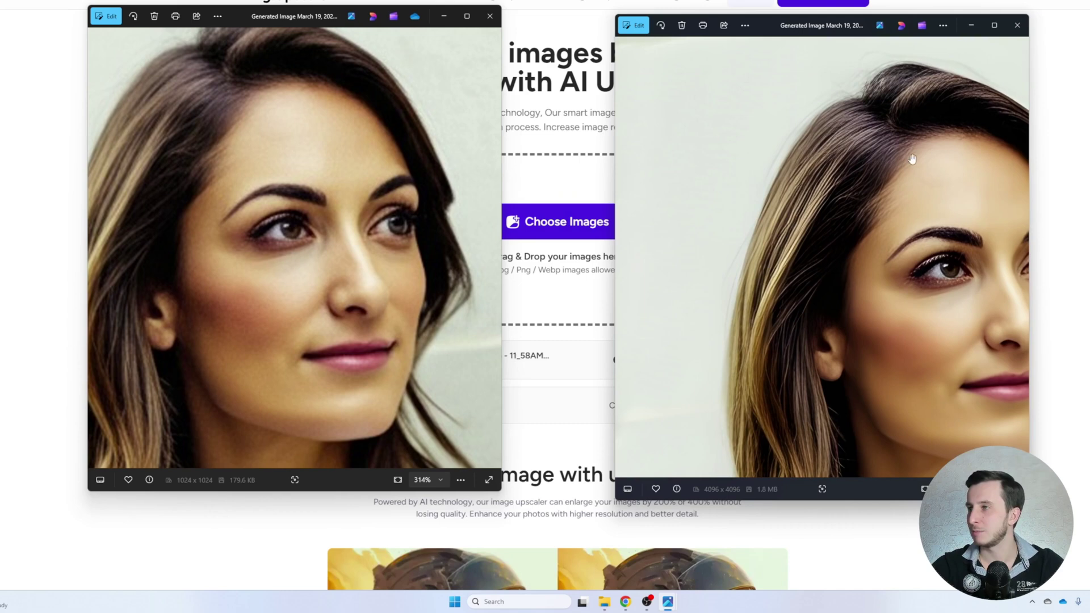
scroll(912, 158, down, 5)
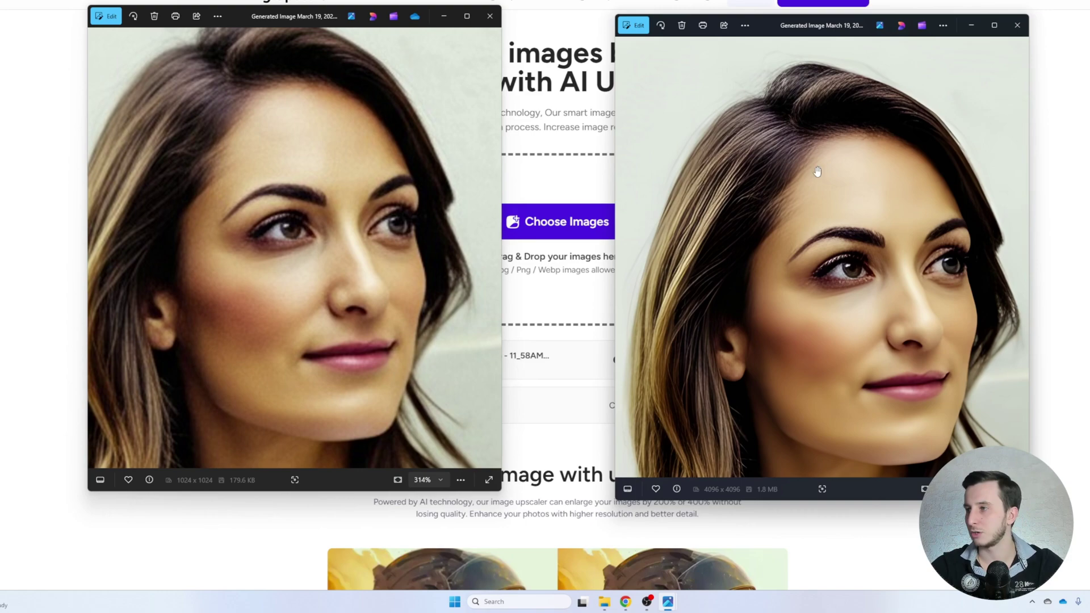
drag(221, 136, 318, 170)
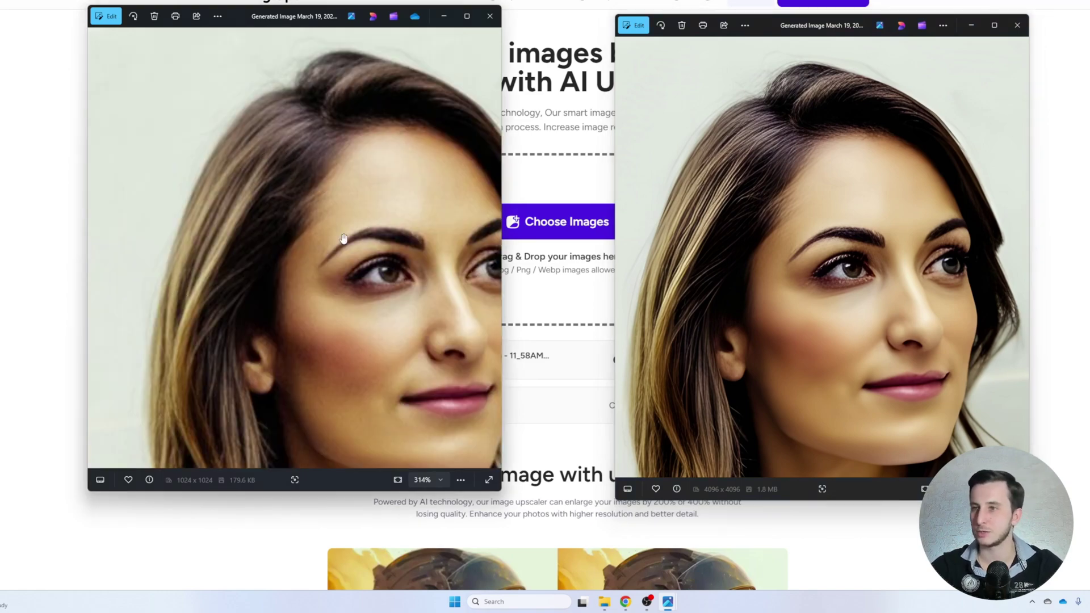
scroll(344, 238, down, 5)
drag(373, 258, 324, 179)
scroll(349, 284, up, 5)
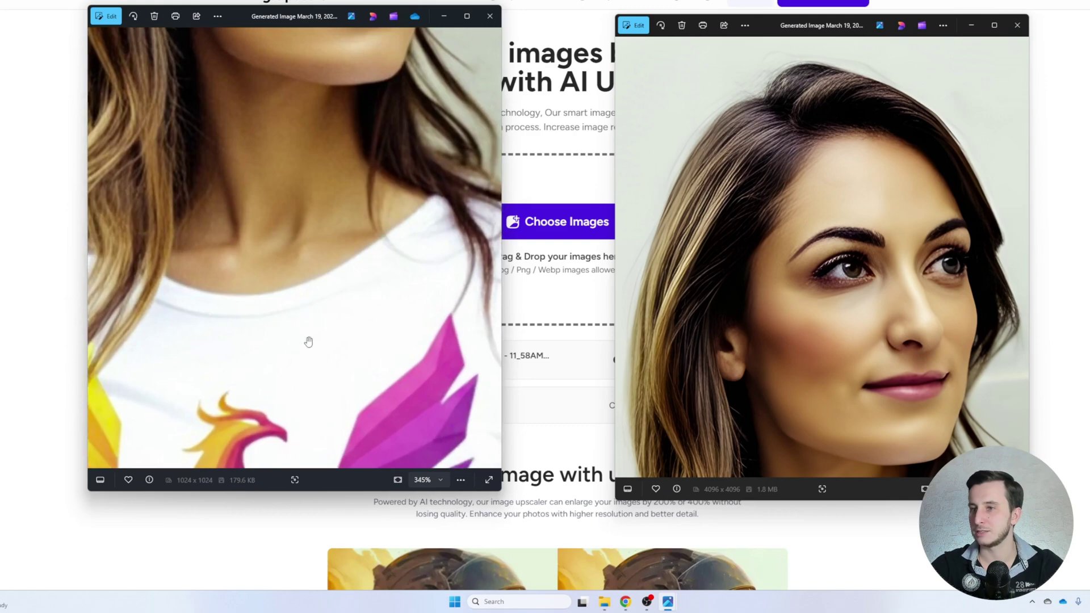
scroll(869, 315, down, 3)
drag(869, 316, 909, 161)
scroll(882, 183, up, 3)
scroll(882, 183, up, 2)
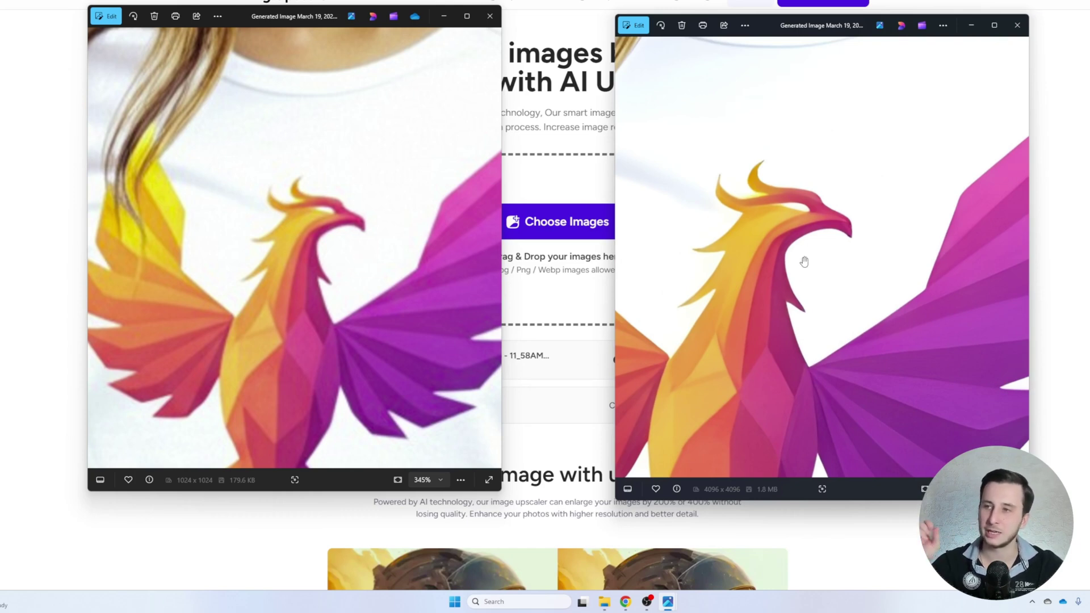
click(1017, 25)
click(490, 15)
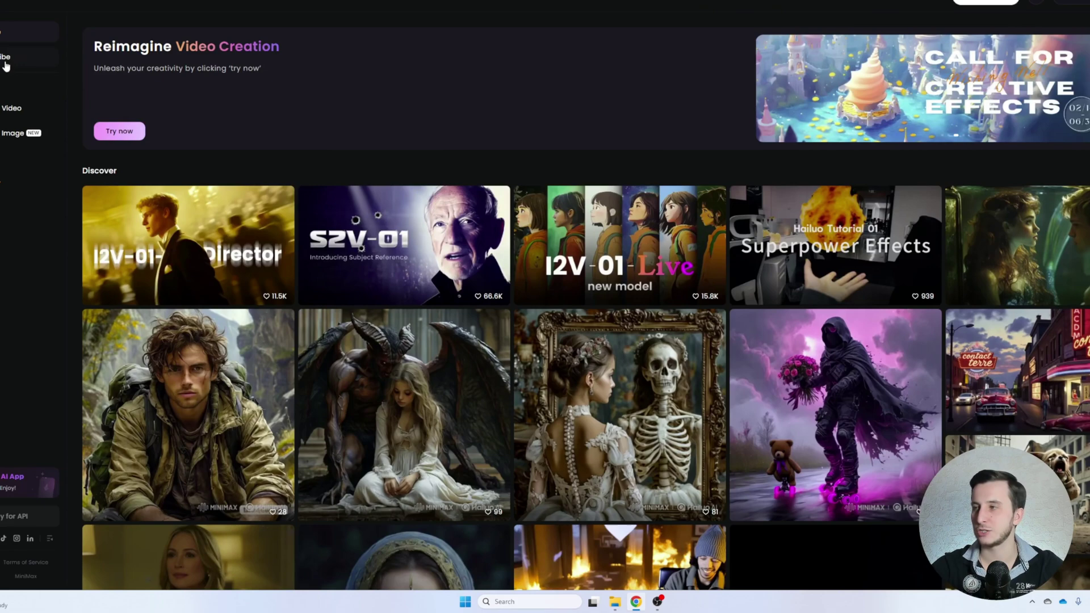
Upload the phoenix t-shirt mockup PNG as the start image on Hailuo's Video page.
click(20, 108)
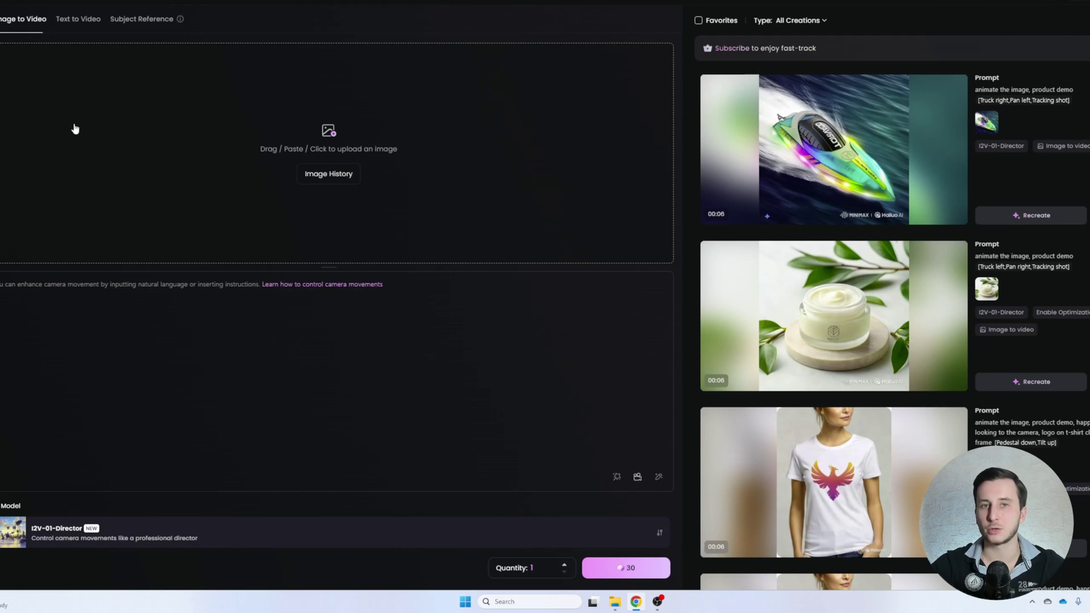
click(319, 176)
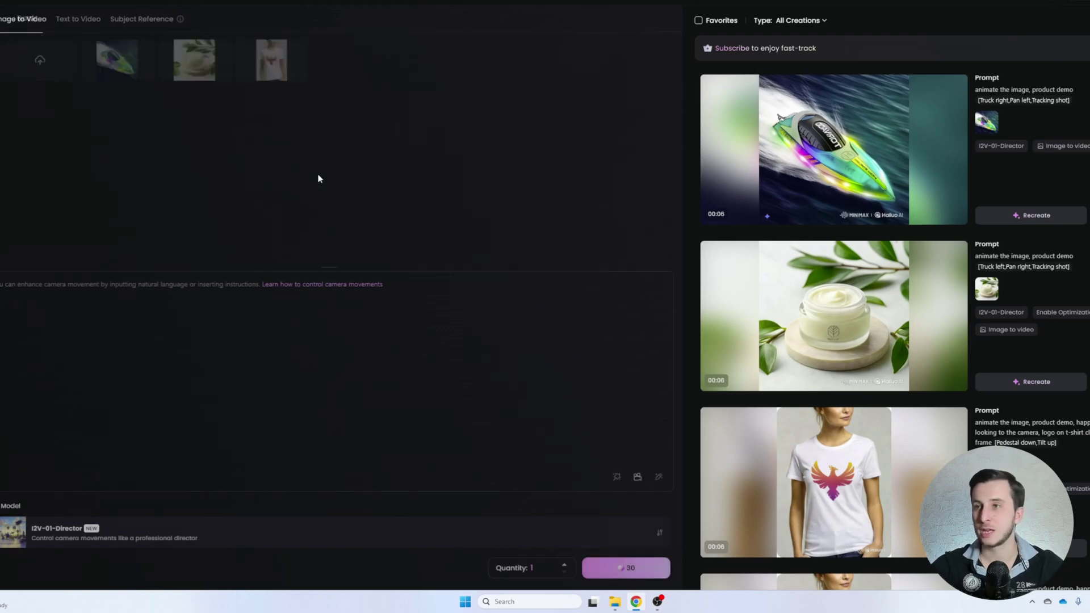
click(17, 62)
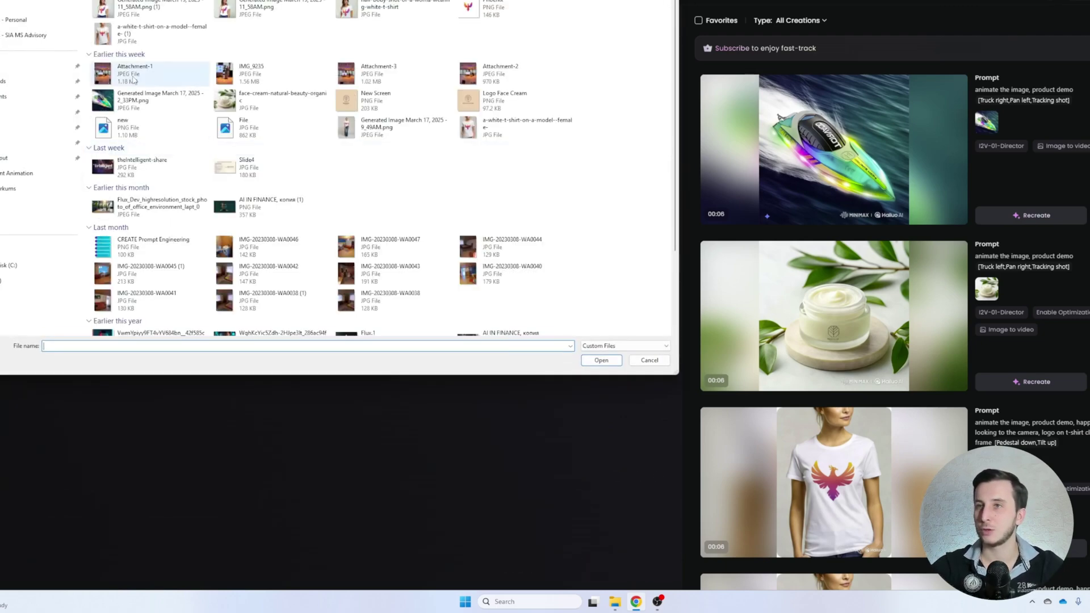
double_click(135, 14)
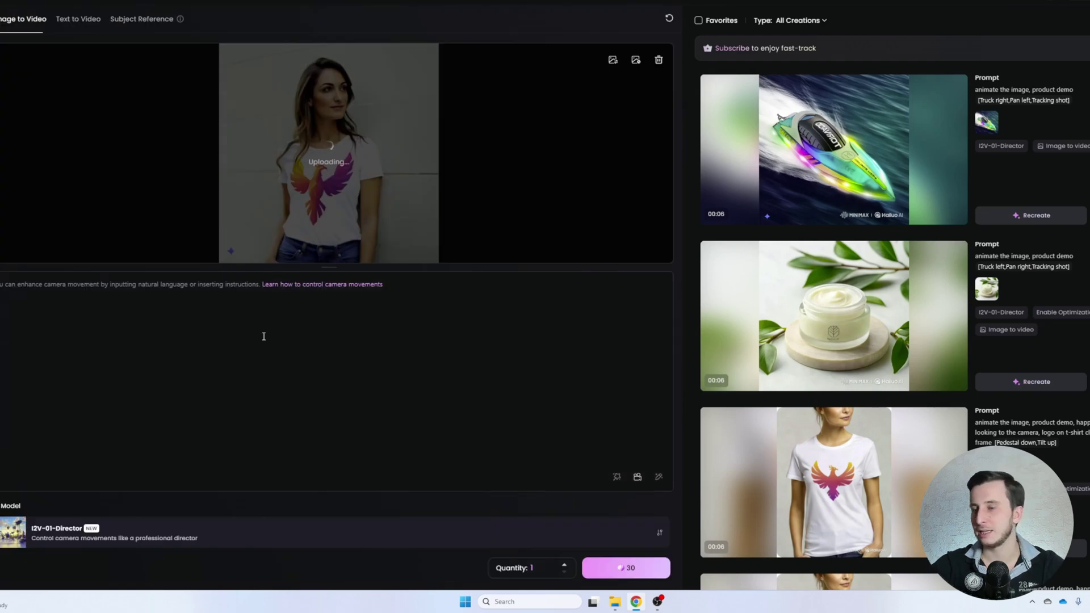
click(196, 301)
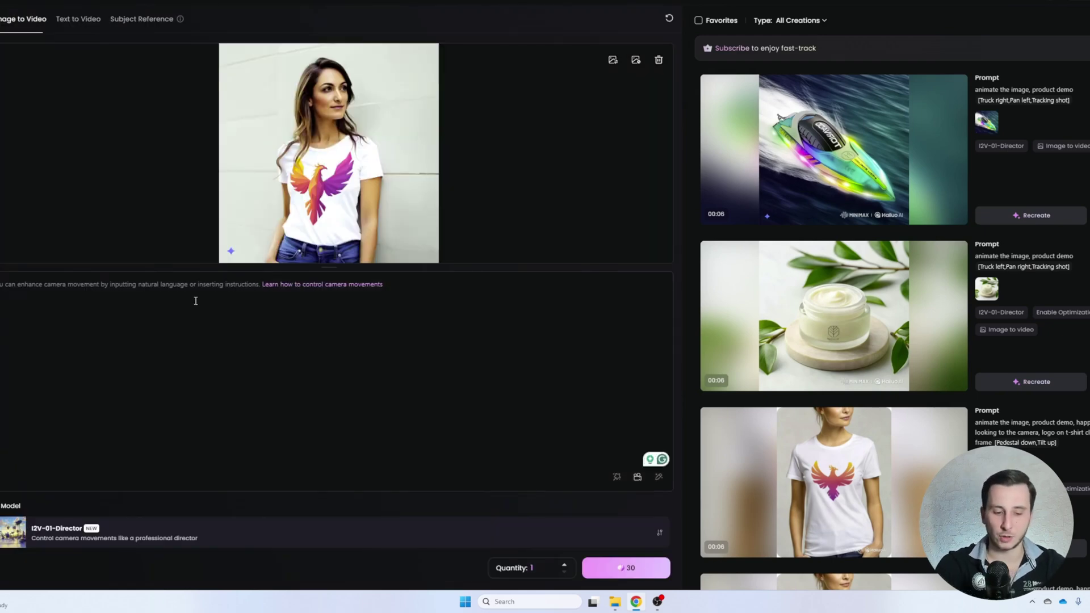
Write the prompt 'animate the image, happy woman, smiling to the camera, slow motion'.
text(animate teh im)
key(BackSpace)
key(BackSpace)
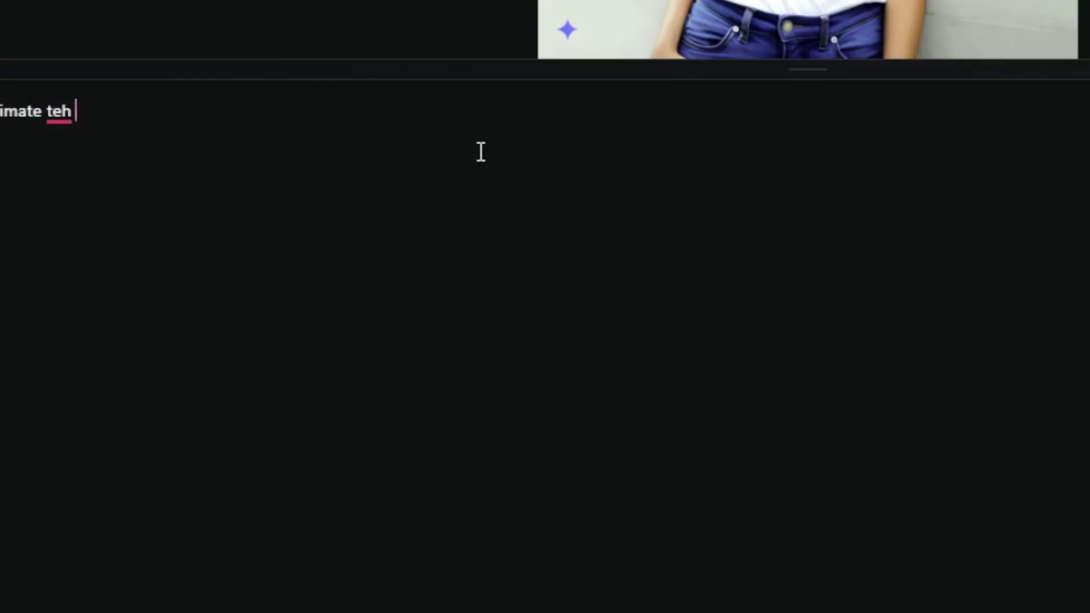
text(image, happy woman, sm)
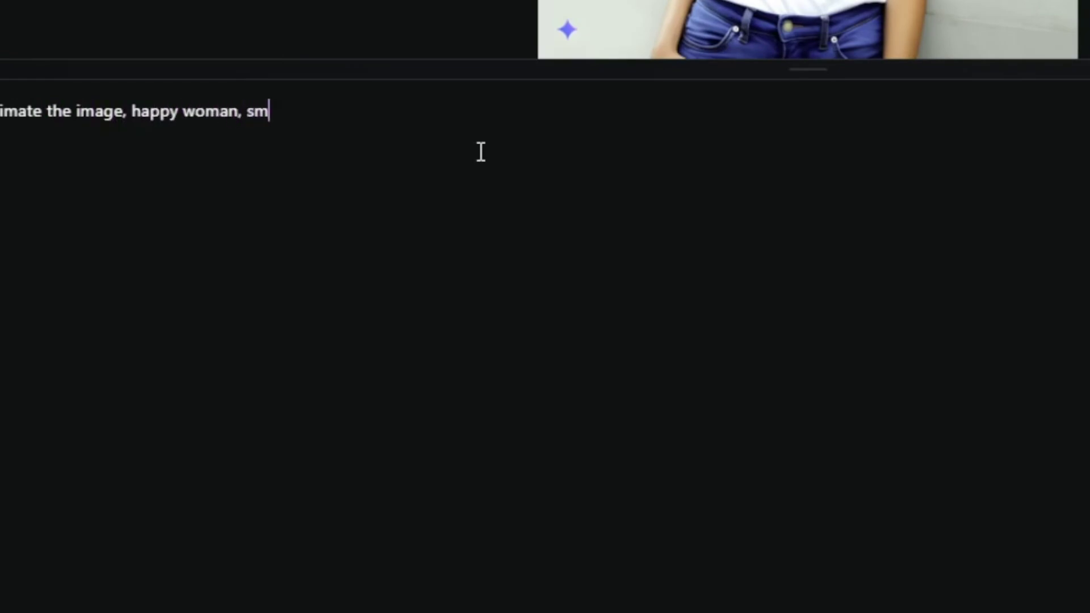
text(iling to  the ca)
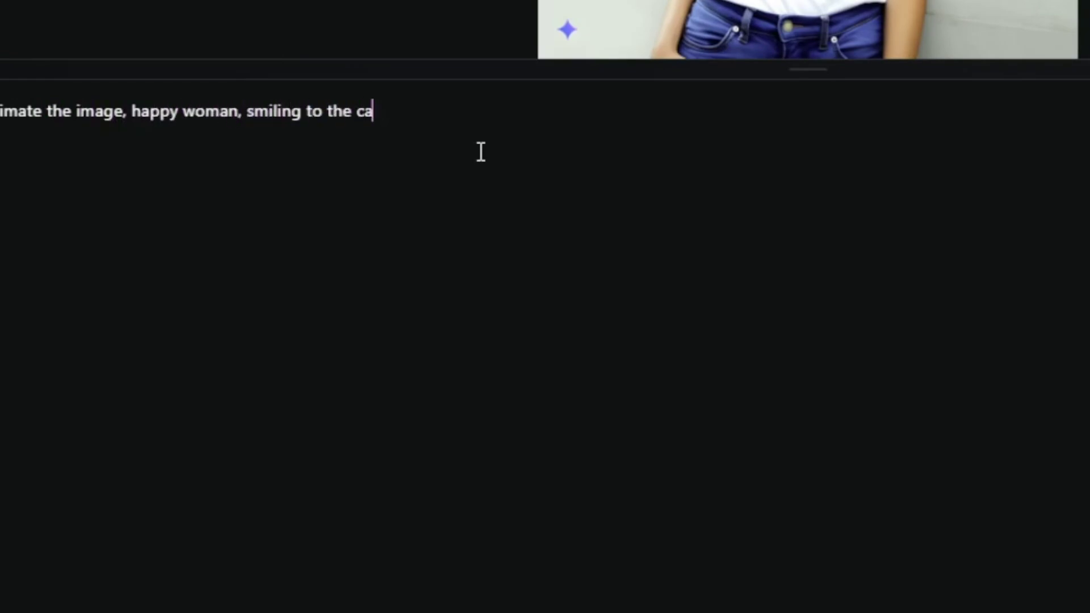
text(mera, slow motion)
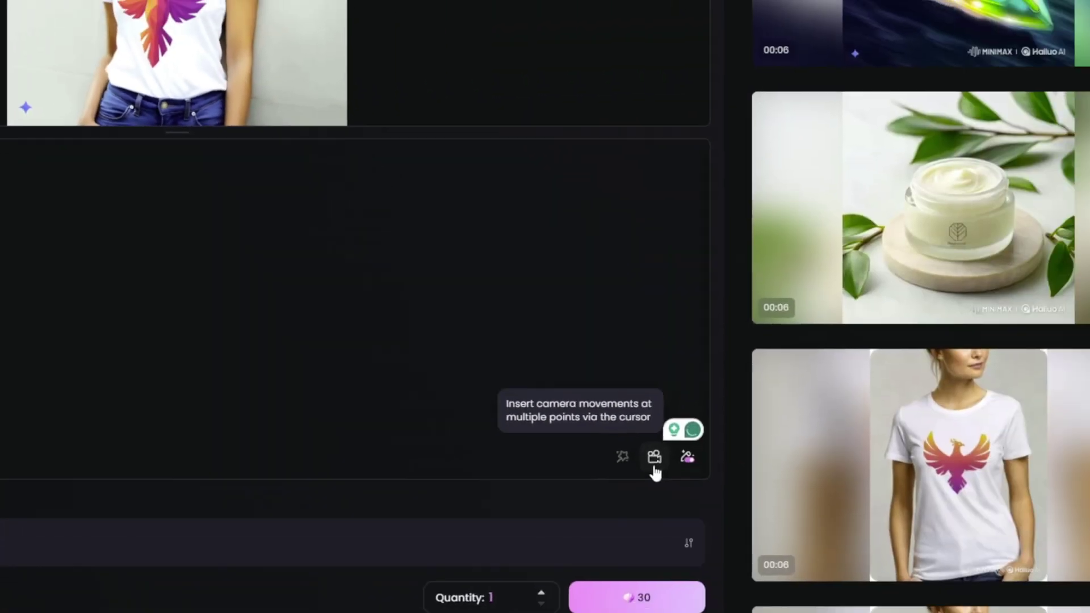
Add the Left circling camera move, keep quantity at 1, and generate the video.
click(653, 469)
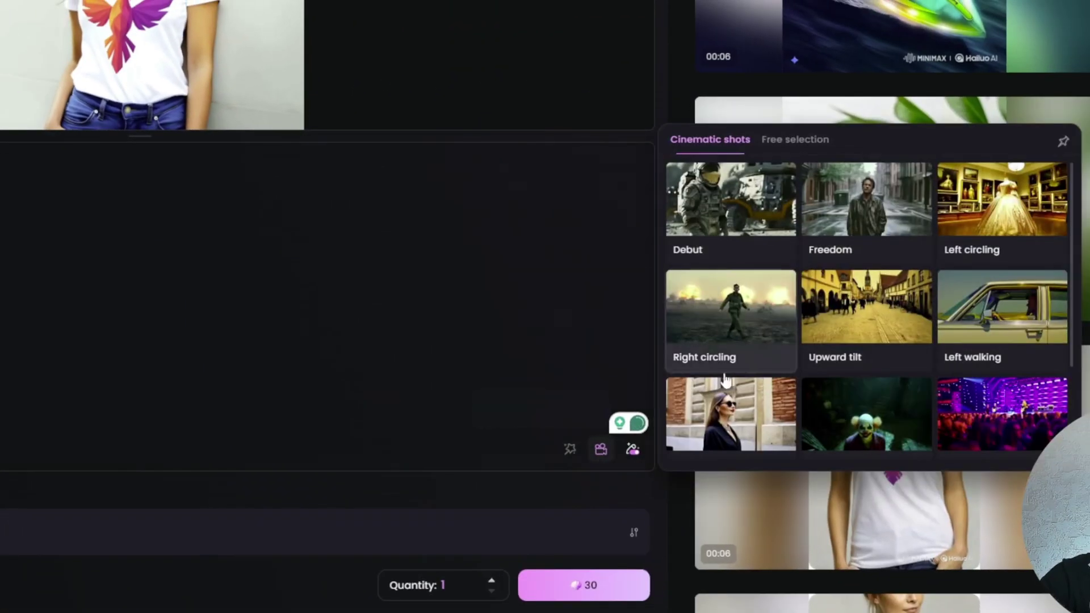
click(834, 248)
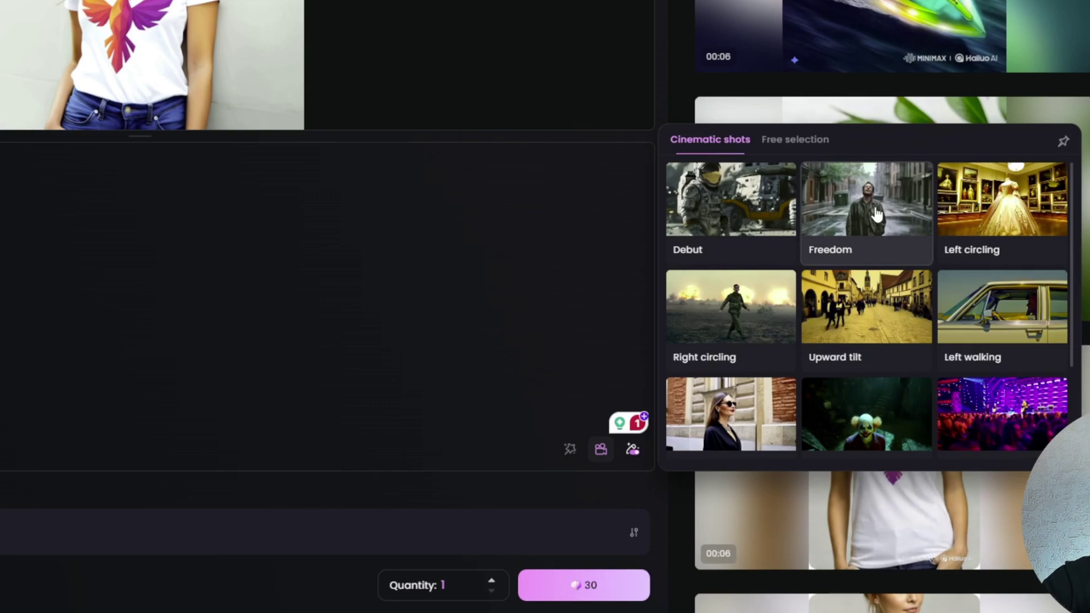
click(980, 217)
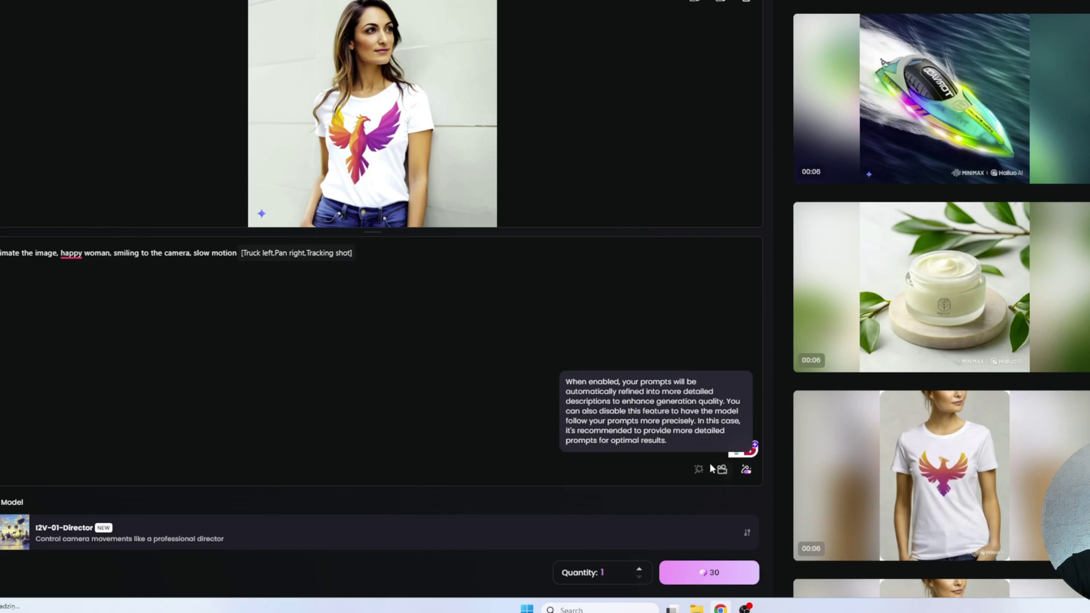
click(985, 532)
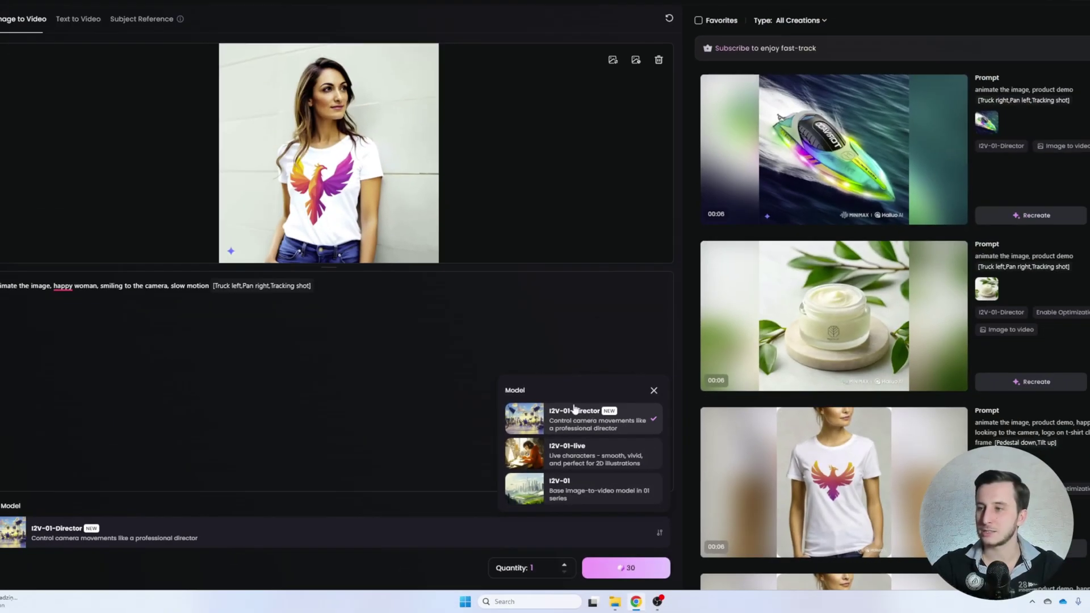
click(470, 328)
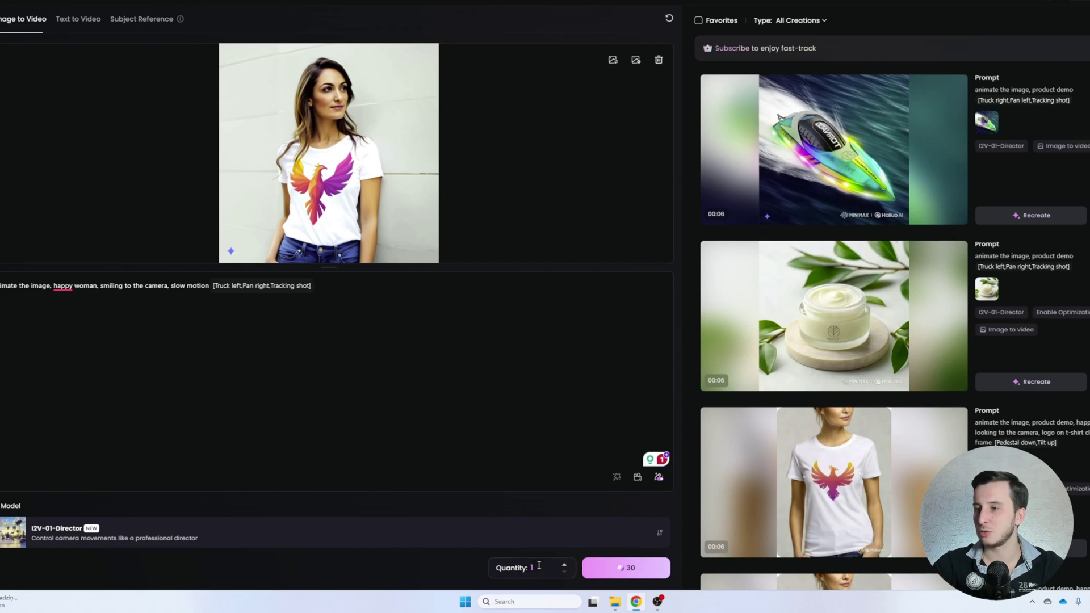
click(565, 566)
key(Return)
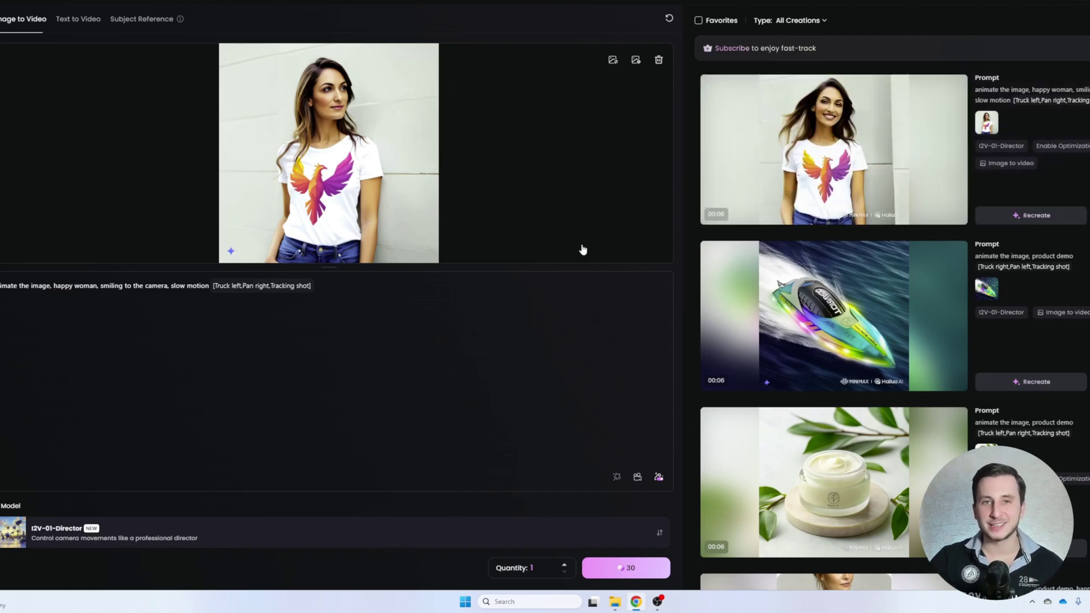
click(913, 121)
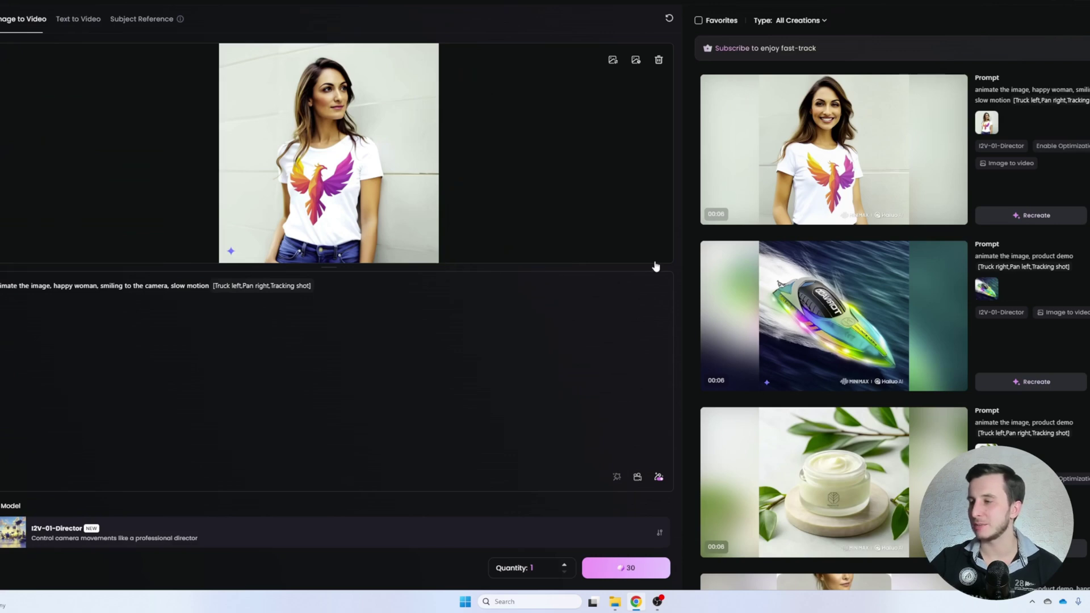
click(857, 466)
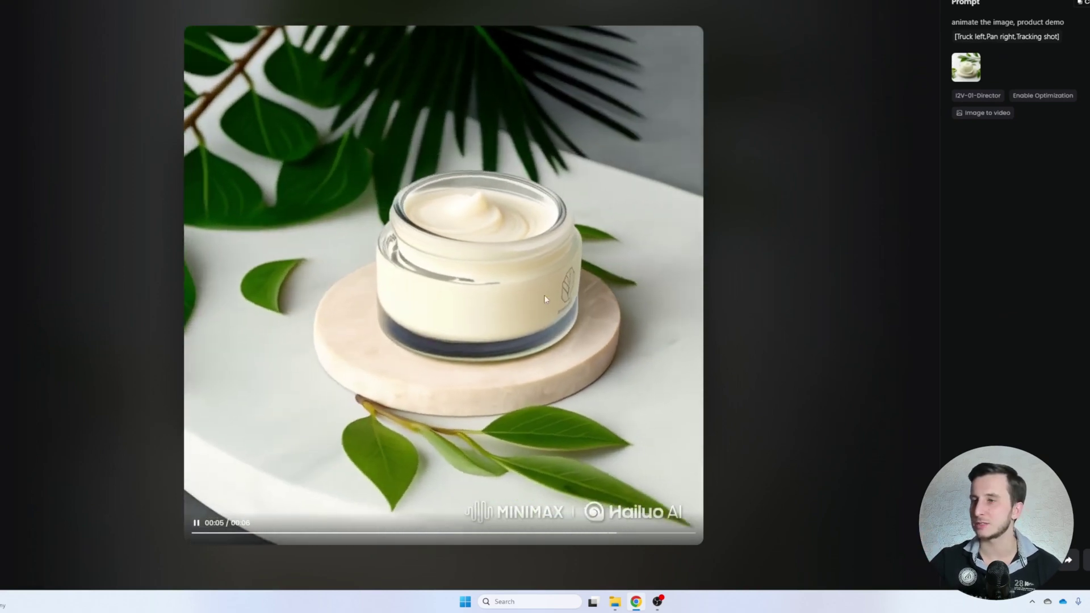
key(Escape)
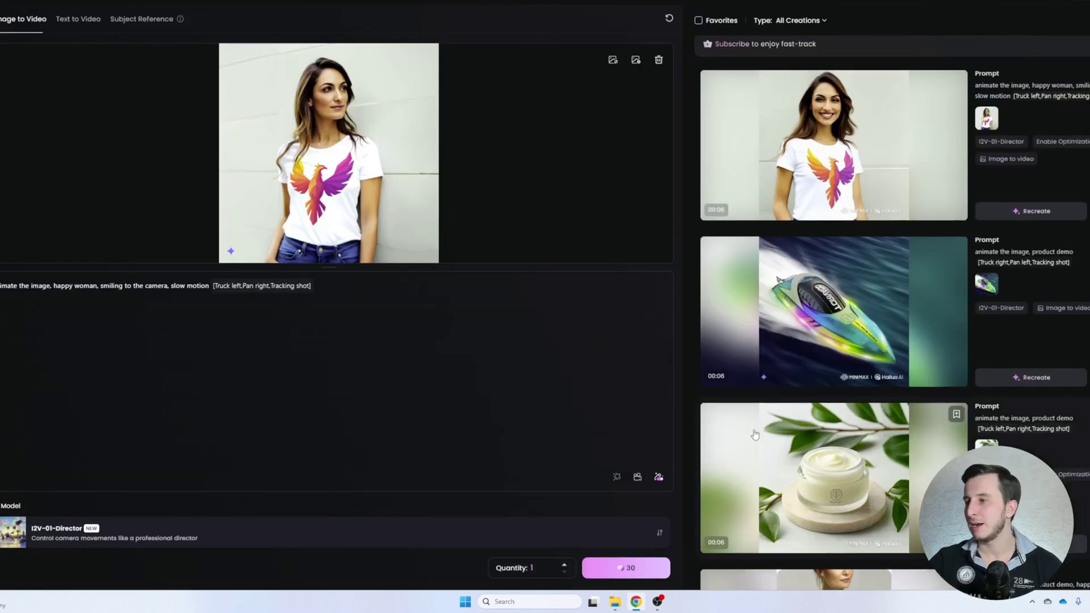
scroll(850, 450, down, 3)
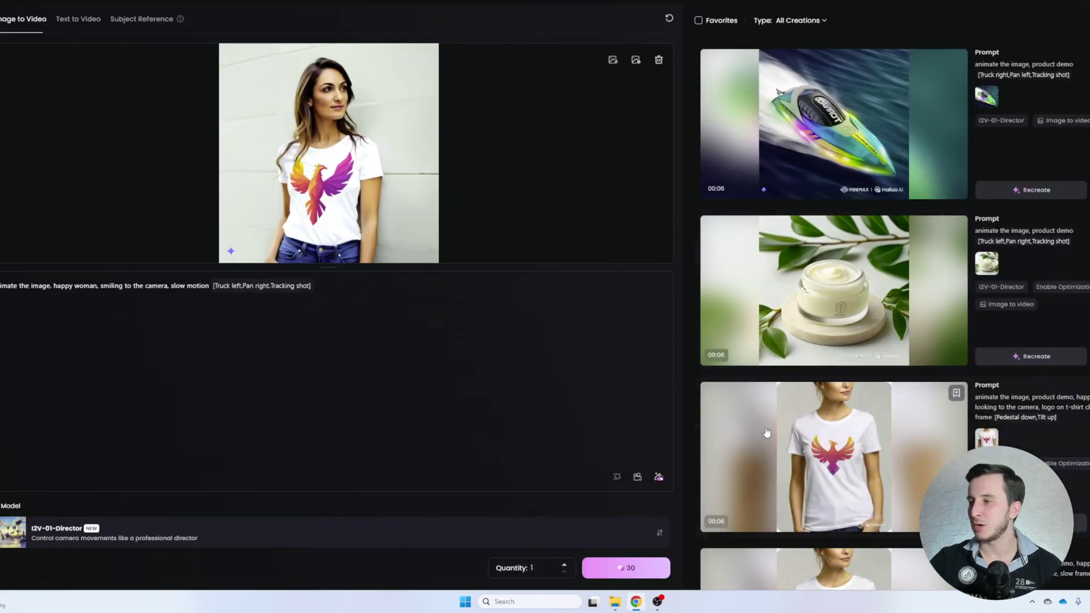
click(851, 451)
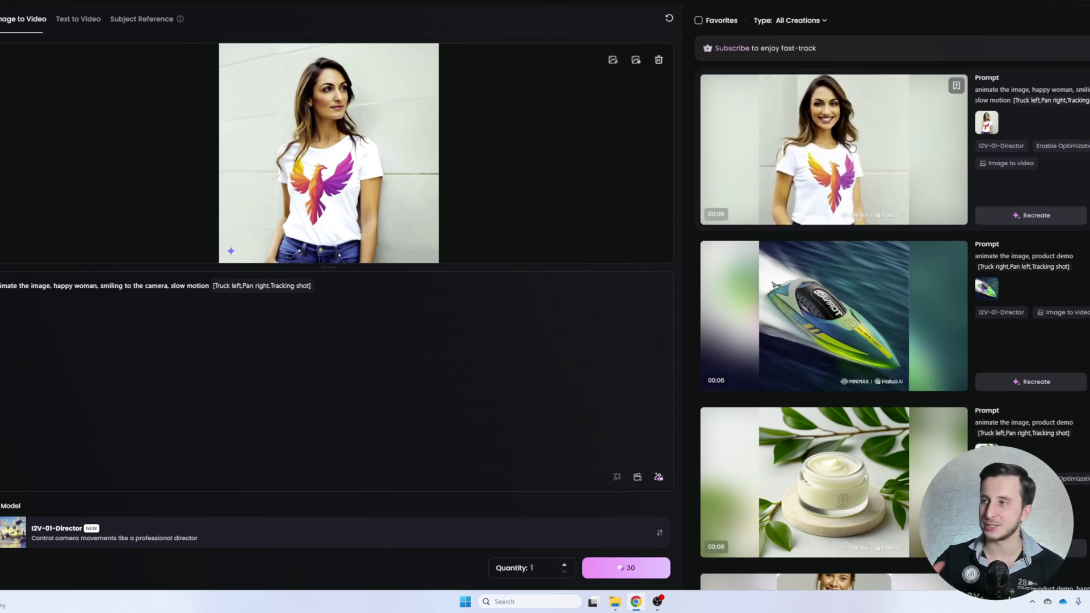
Play the smiling-woman phoenix-shirt video full size, then close the viewer.
click(858, 153)
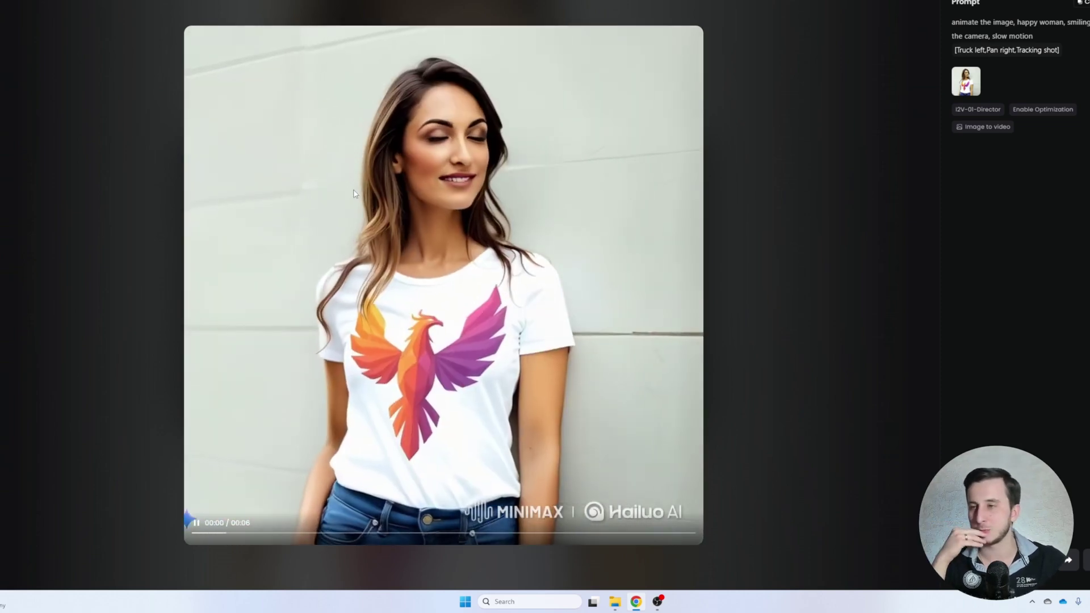
key(Escape)
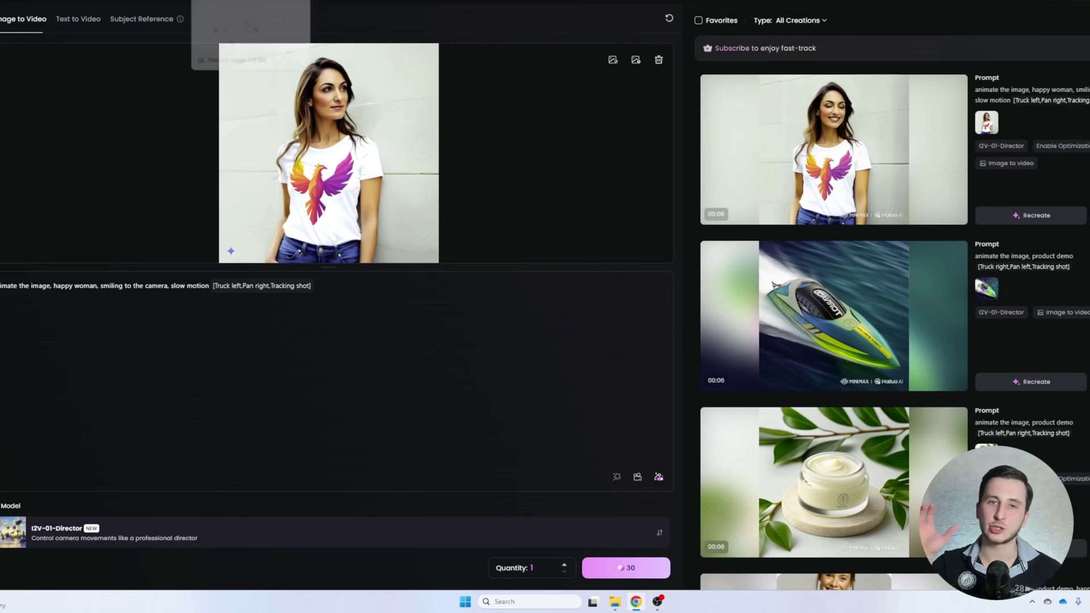
In Kolors, load the phoenix T-shirt mockup from Downloads as the garment and run the try-on.
click(250, 0)
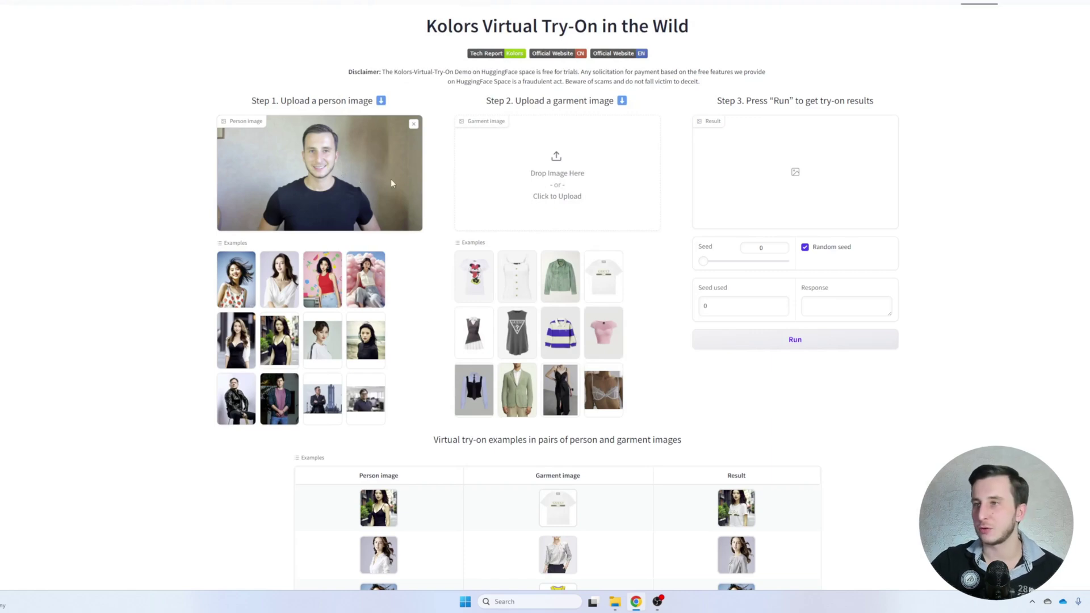
click(576, 191)
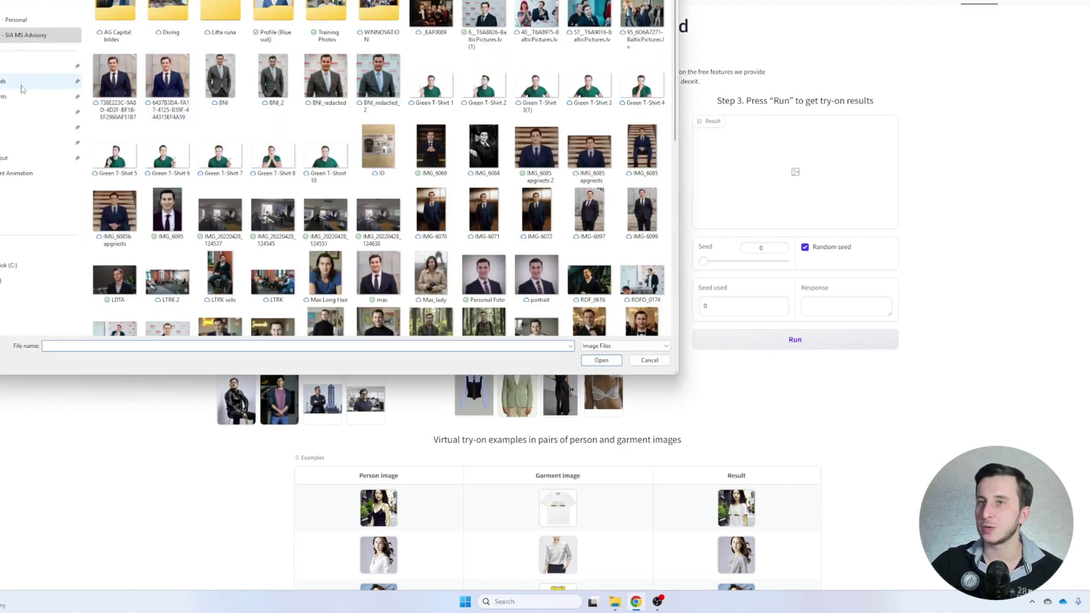
click(40, 81)
double_click(124, 13)
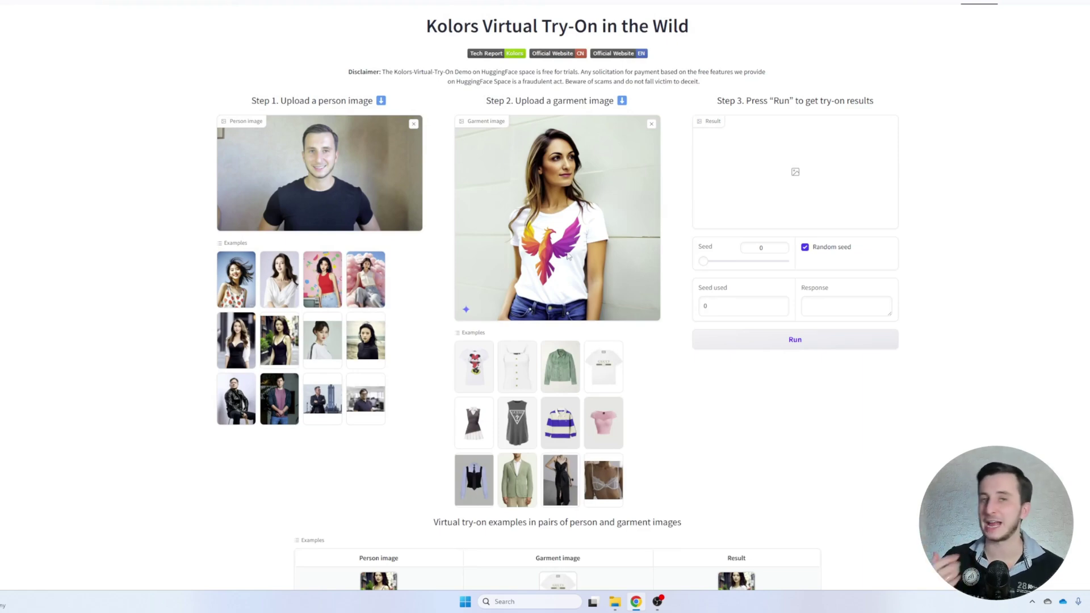
click(800, 349)
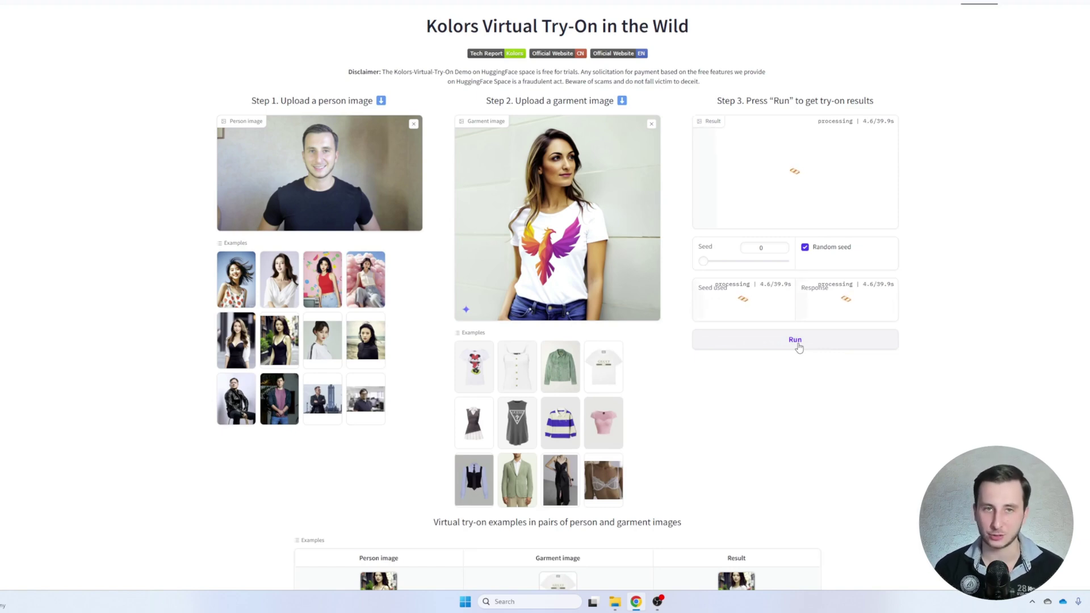
View the try-on result of the man in the rainbow phoenix T-shirt full screen.
click(879, 124)
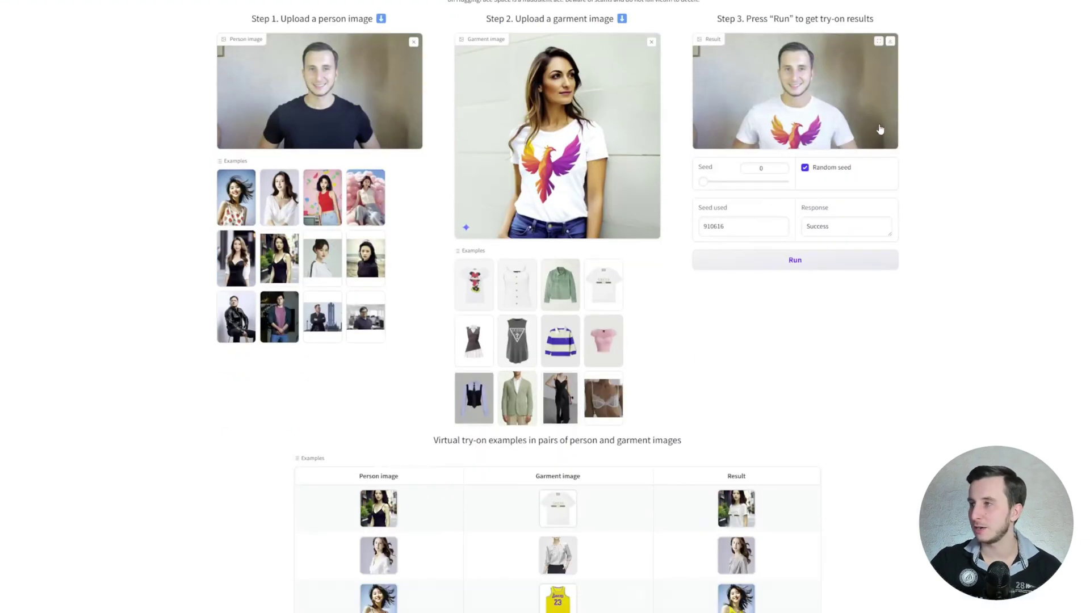